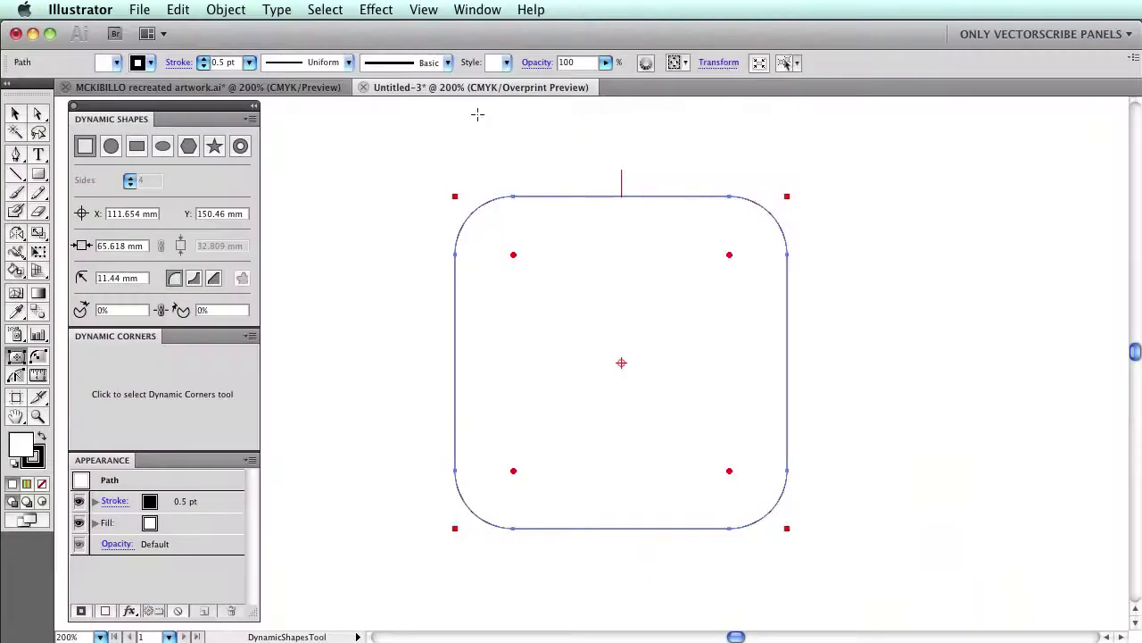
Apply the thick rough Brush 1, square the top-left and bottom-right corners, and use a 0.5 pt stroke
{"action": "left_click", "coordinate": [448, 62]}
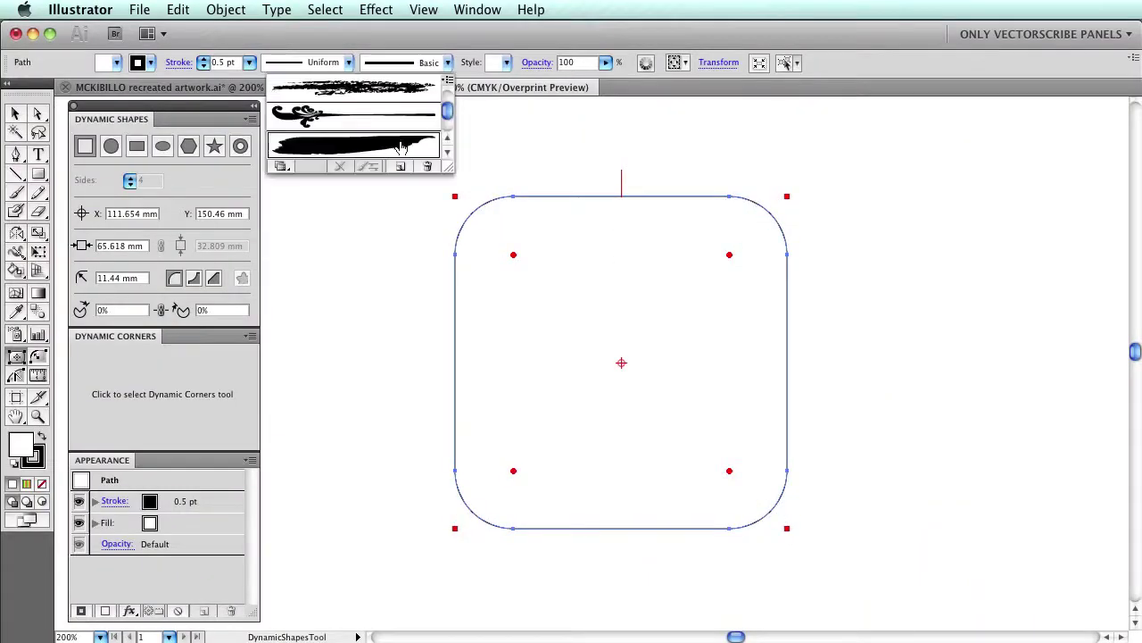
{"action": "left_click", "coordinate": [401, 147]}
{"action": "left_click", "coordinate": [454, 195]}
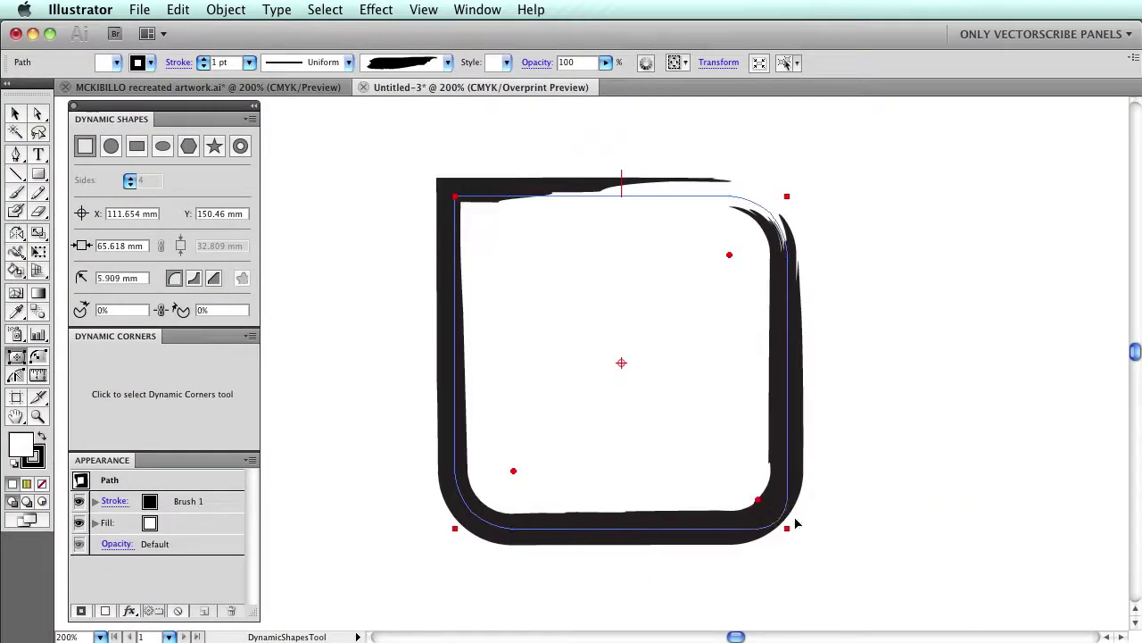
{"action": "left_click", "coordinate": [786, 528]}
{"action": "left_click", "coordinate": [250, 61]}
{"action": "left_click", "coordinate": [239, 21]}
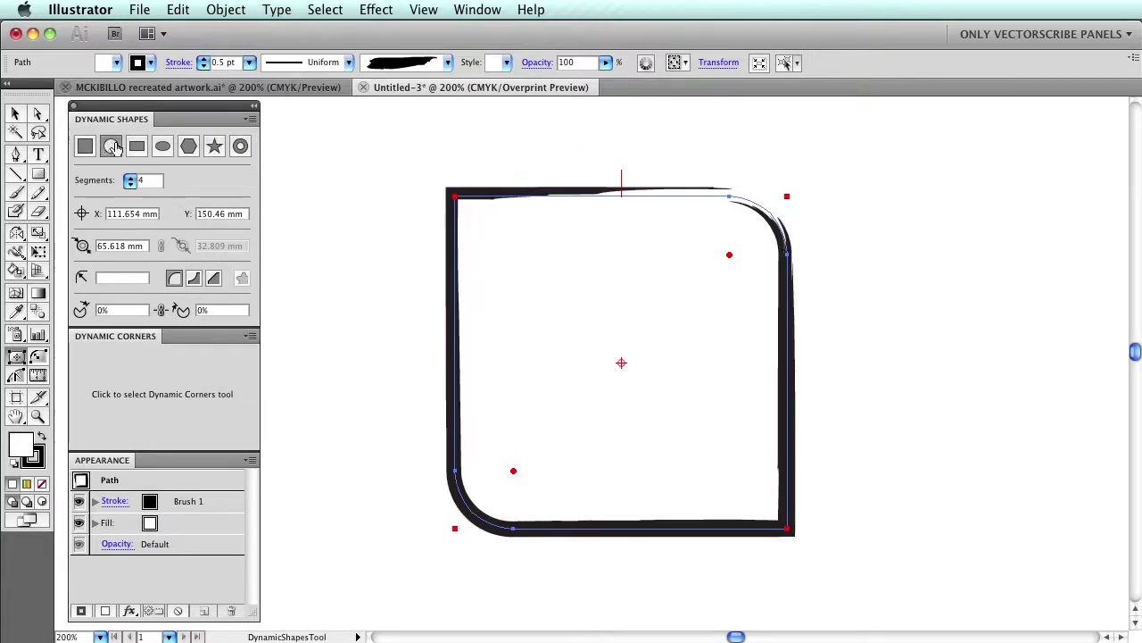
Turn the shape into a circular pie with its wedge opening at the lower left
{"action": "mouse_move", "coordinate": [622, 183]}
{"action": "left_mouse_down"}
{"action": "mouse_move", "coordinate": [818, 306]}
{"action": "mouse_move", "coordinate": [473, 473]}
{"action": "left_mouse_up"}
{"action": "left_click", "coordinate": [511, 186]}
{"action": "left_click", "coordinate": [767, 339]}
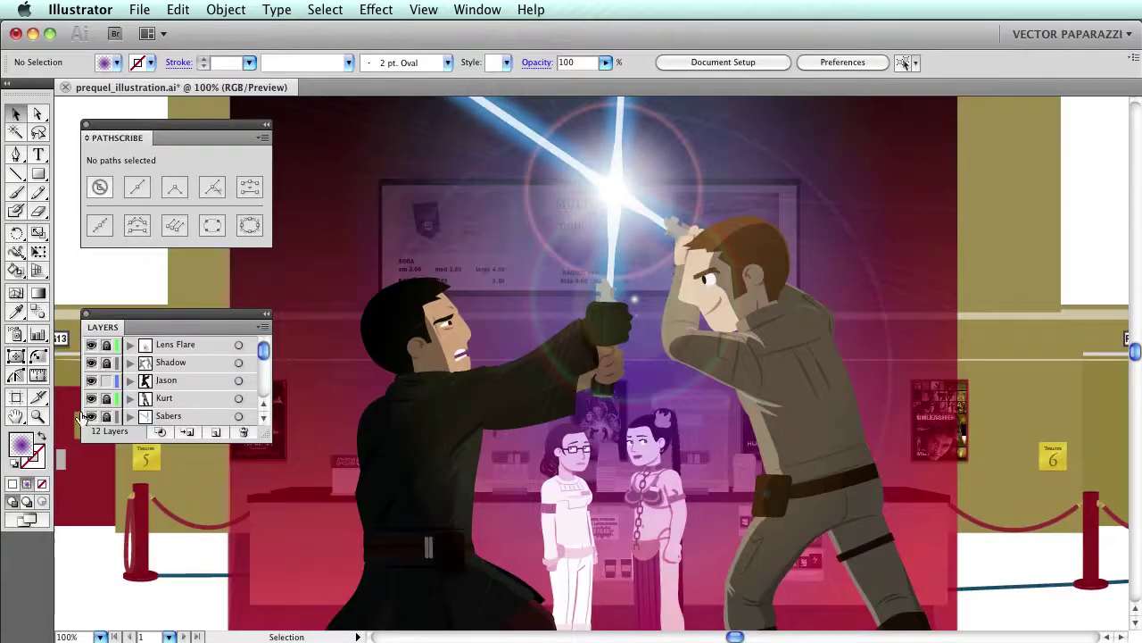
Zoom onto the dark-haired character, show only the Jason layer, and view it in Outline mode
{"action": "left_click", "coordinate": [38, 416]}
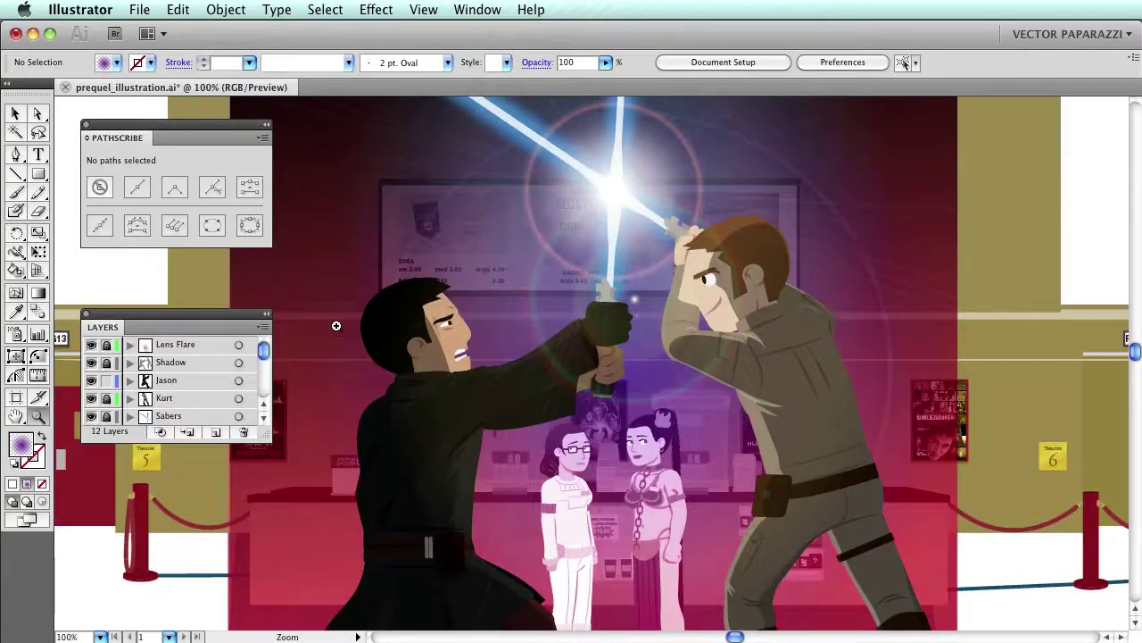
{"action": "left_click_drag", "start_coordinate": [295, 239], "coordinate": [553, 431]}
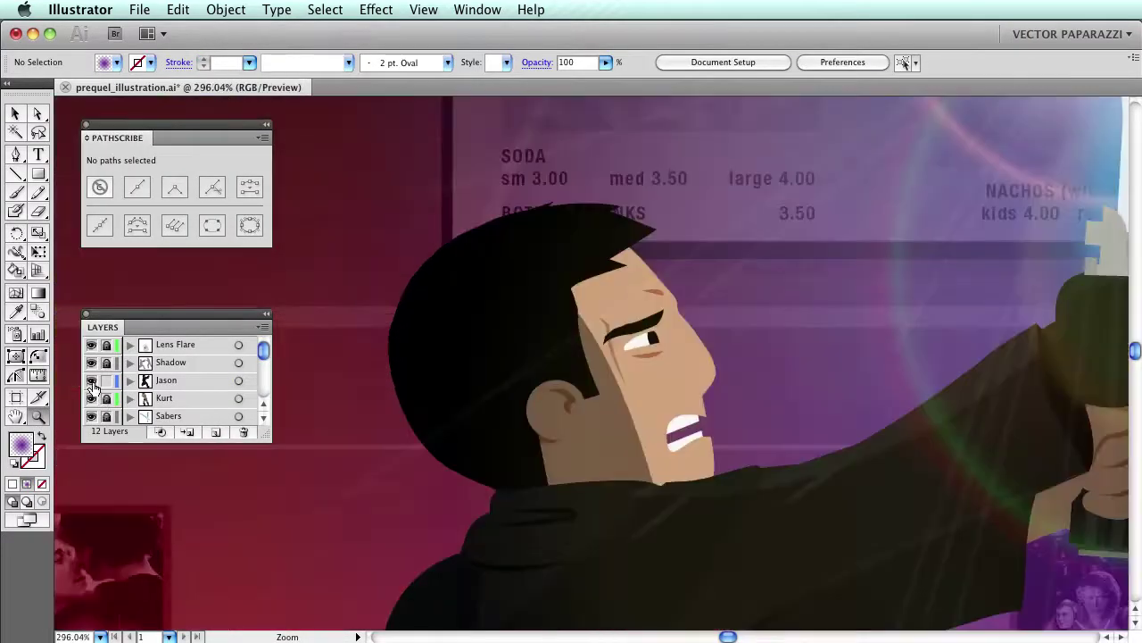
{"action": "left_click", "coordinate": [92, 382], "text": "alt"}
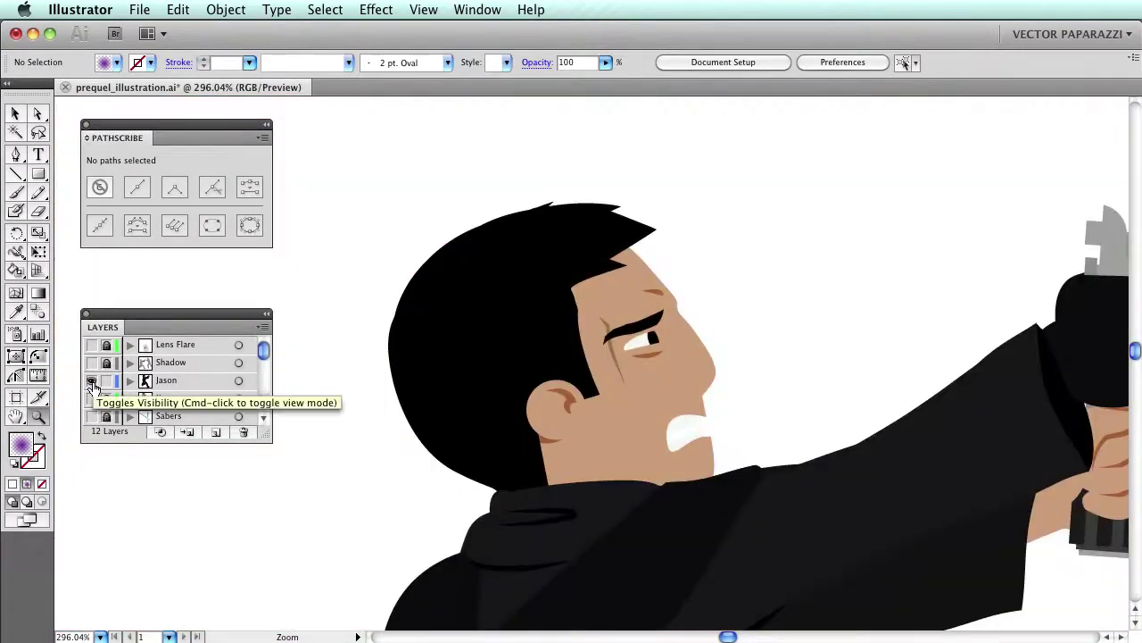
{"action": "key", "text": "ctrl+y"}
Use PathScribe to select anchor points along the helmet, face and visor paths
{"action": "left_click", "coordinate": [35, 377]}
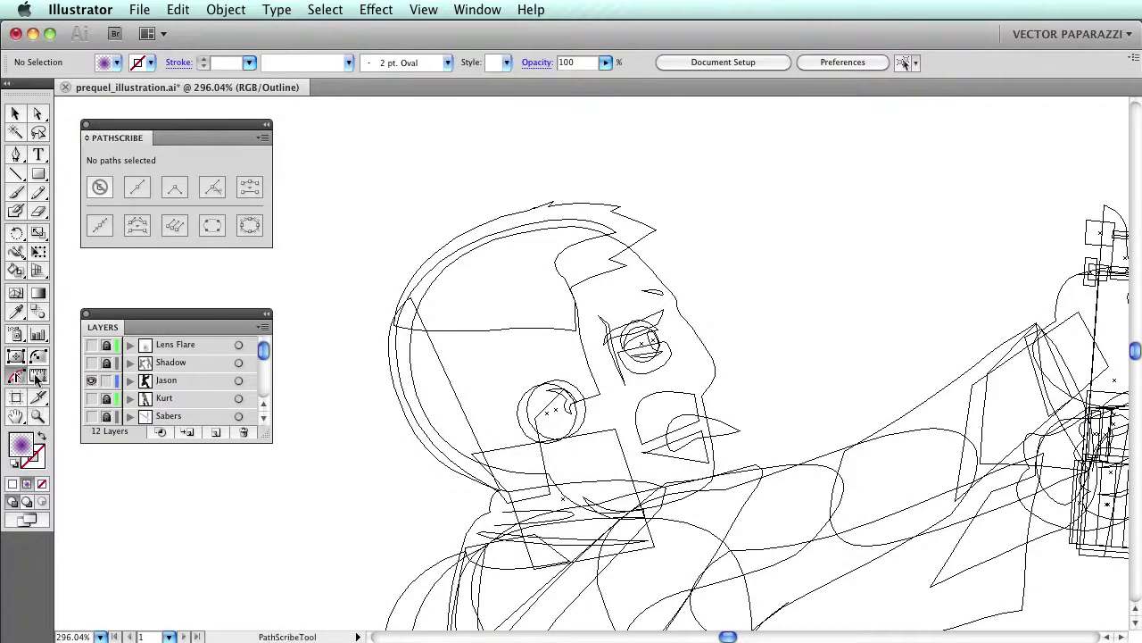
{"action": "left_click", "coordinate": [454, 240]}
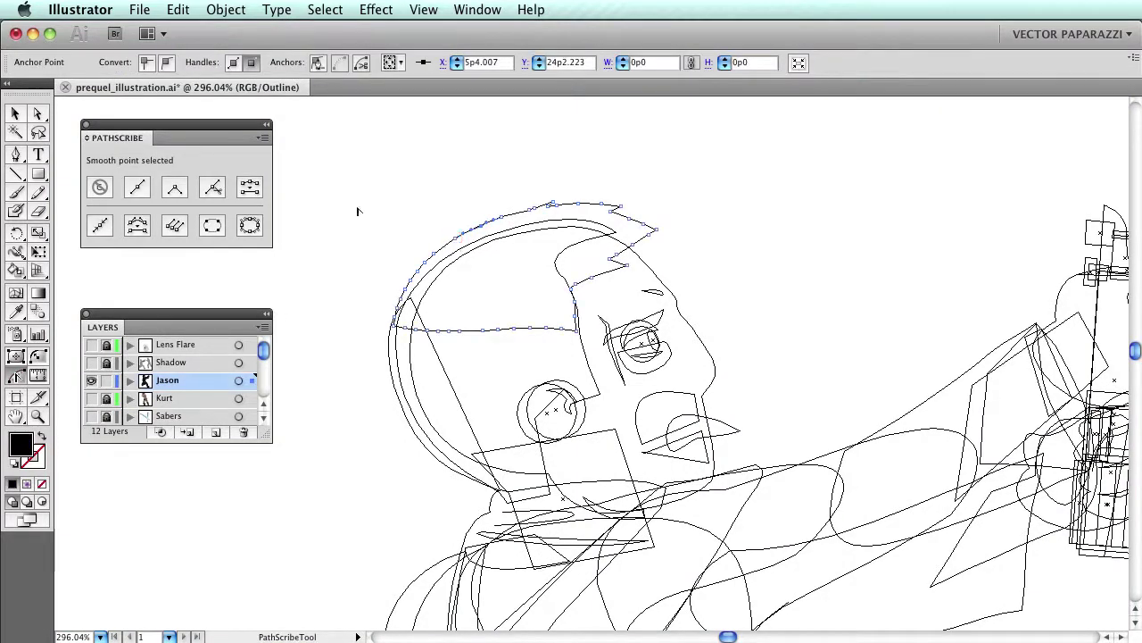
{"action": "left_click_drag", "start_coordinate": [357, 211], "coordinate": [457, 312]}
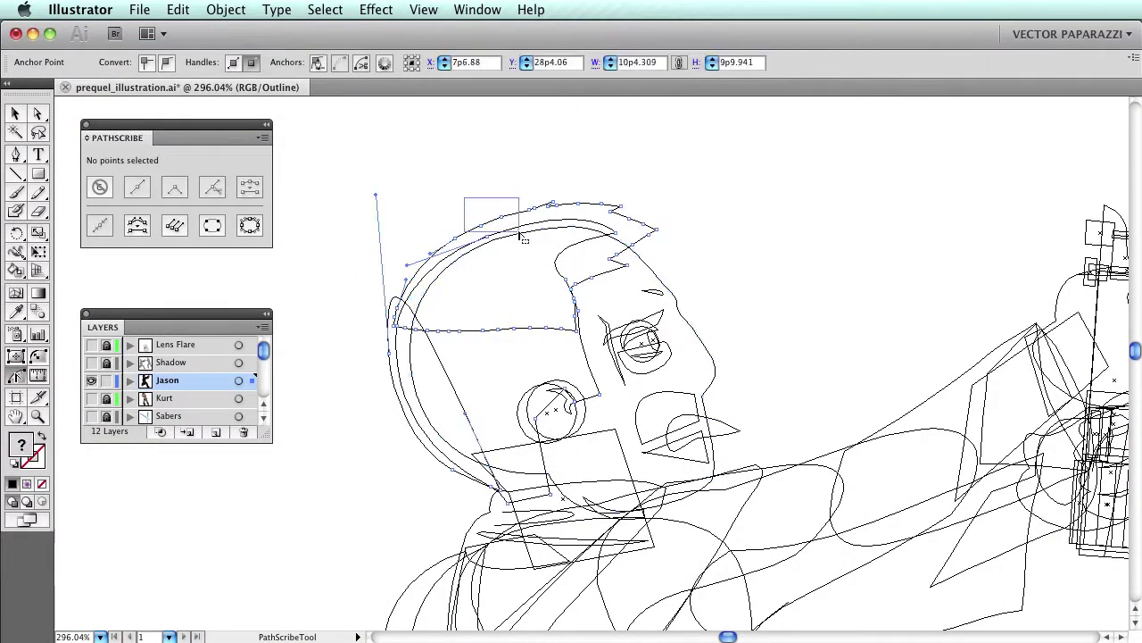
{"action": "left_click_drag", "start_coordinate": [521, 237], "coordinate": [523, 239]}
{"action": "key", "text": "ctrl+equal"}
{"action": "key", "text": "ctrl+equal"}
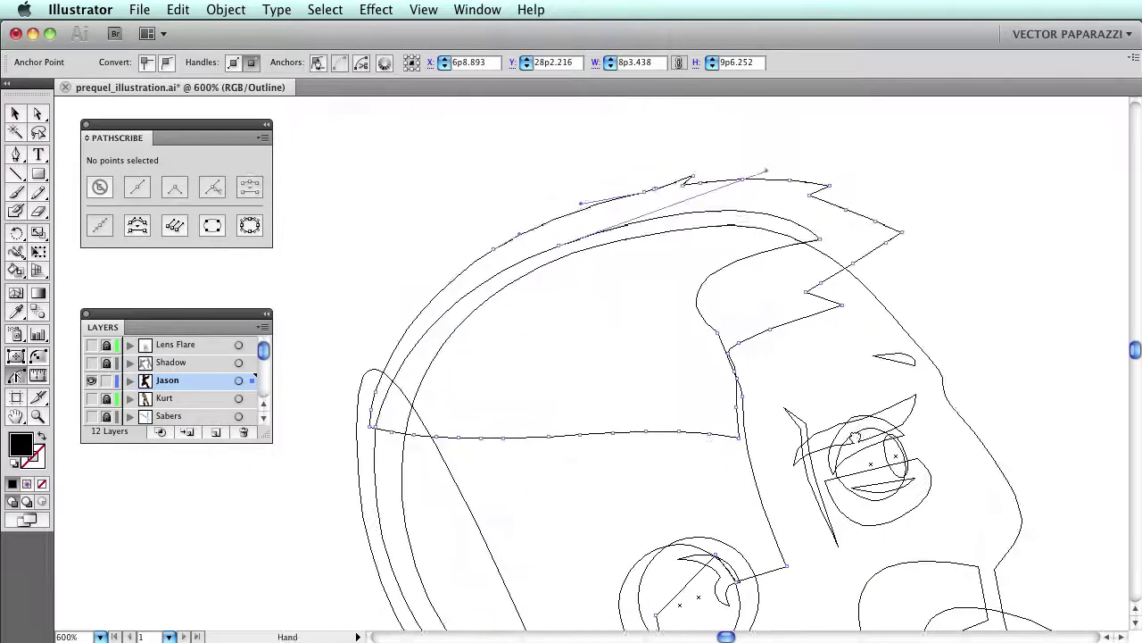
{"action": "left_click_drag", "start_coordinate": [740, 413], "coordinate": [393, 487]}
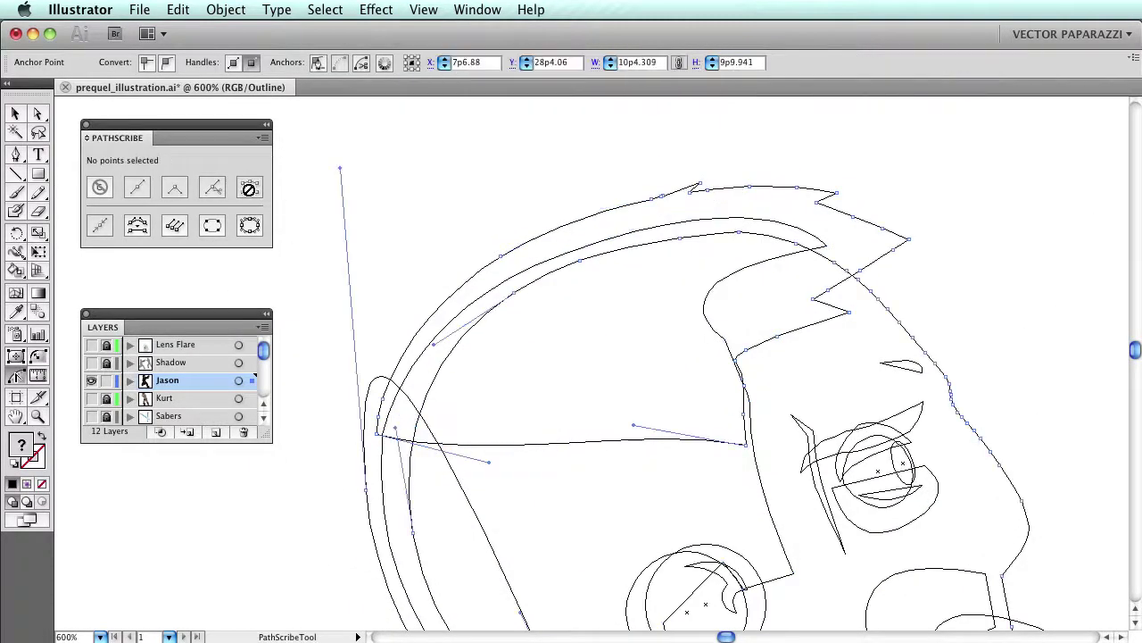
{"action": "left_click_drag", "start_coordinate": [726, 314], "coordinate": [612, 370]}
{"action": "mouse_move", "coordinate": [760, 337]}
{"action": "left_mouse_down"}
{"action": "mouse_move", "coordinate": [803, 406]}
{"action": "mouse_move", "coordinate": [832, 417]}
{"action": "left_mouse_up"}
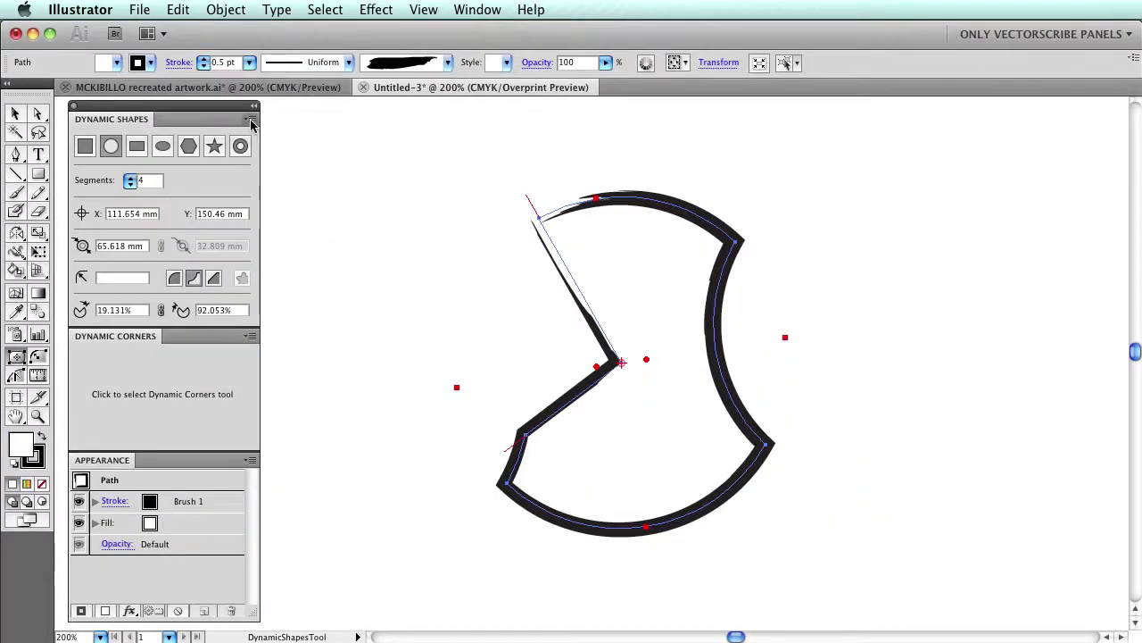
Change the shape into an enlarged ten-point star with rounded corners and a partial sweep
{"action": "left_click", "coordinate": [214, 145]}
{"action": "left_click_drag", "start_coordinate": [467, 216], "coordinate": [581, 176]}
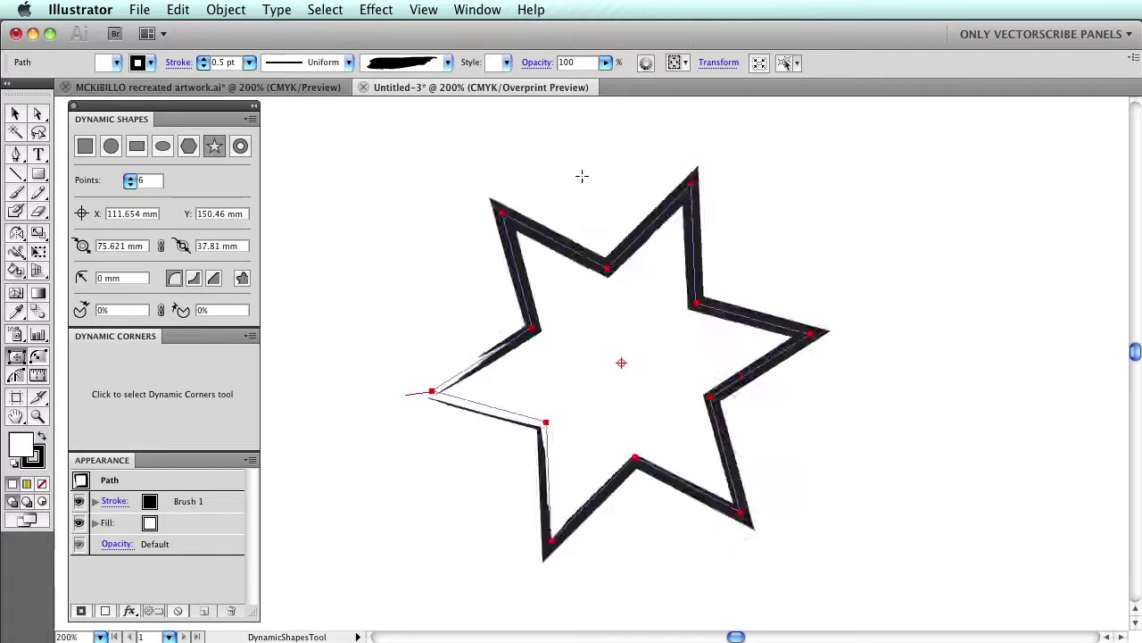
{"action": "key", "text": "Up"}
{"action": "key", "text": "Up"}
{"action": "key", "text": "Up"}
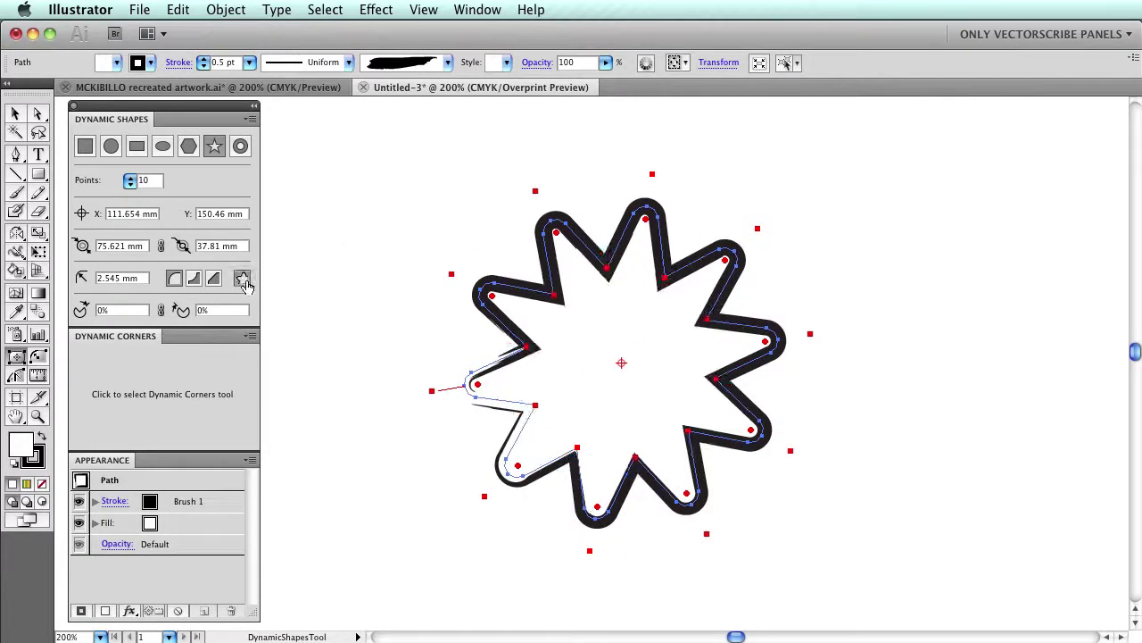
{"action": "left_click", "coordinate": [209, 279]}
{"action": "left_click", "coordinate": [175, 280]}
{"action": "left_click_drag", "start_coordinate": [434, 373], "coordinate": [780, 209]}
Turn it into a ring, reset it to a basic full ring, and enlarge its outer radius
{"action": "left_click", "coordinate": [240, 145]}
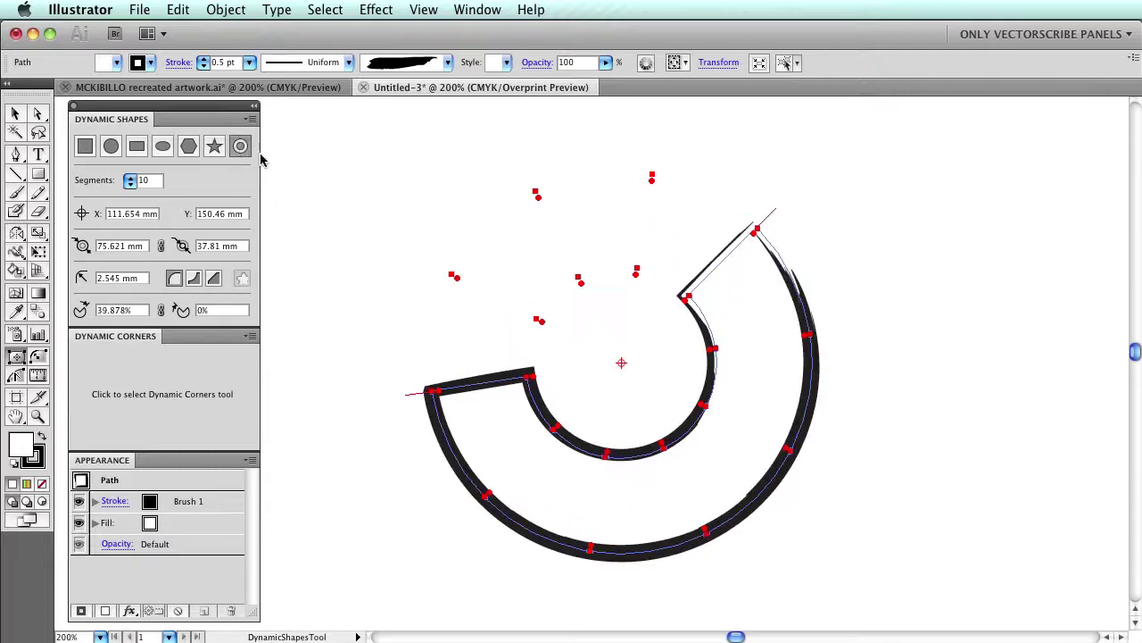
{"action": "left_click", "coordinate": [252, 119]}
{"action": "left_click", "coordinate": [281, 163]}
{"action": "left_click", "coordinate": [303, 182]}
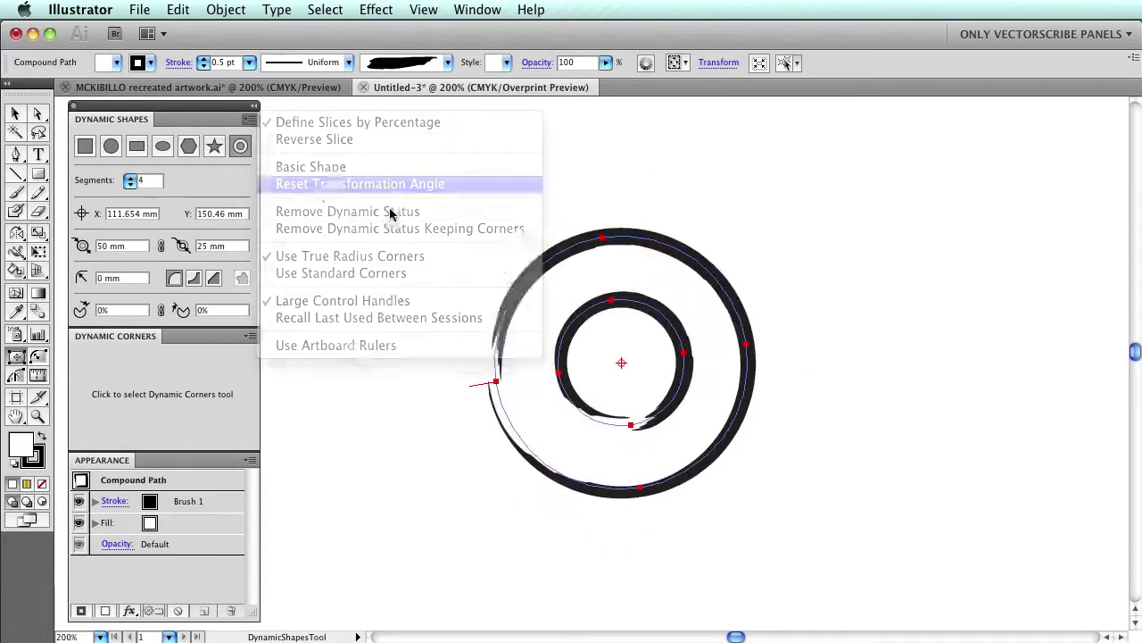
{"action": "left_click_drag", "start_coordinate": [750, 361], "coordinate": [846, 351]}
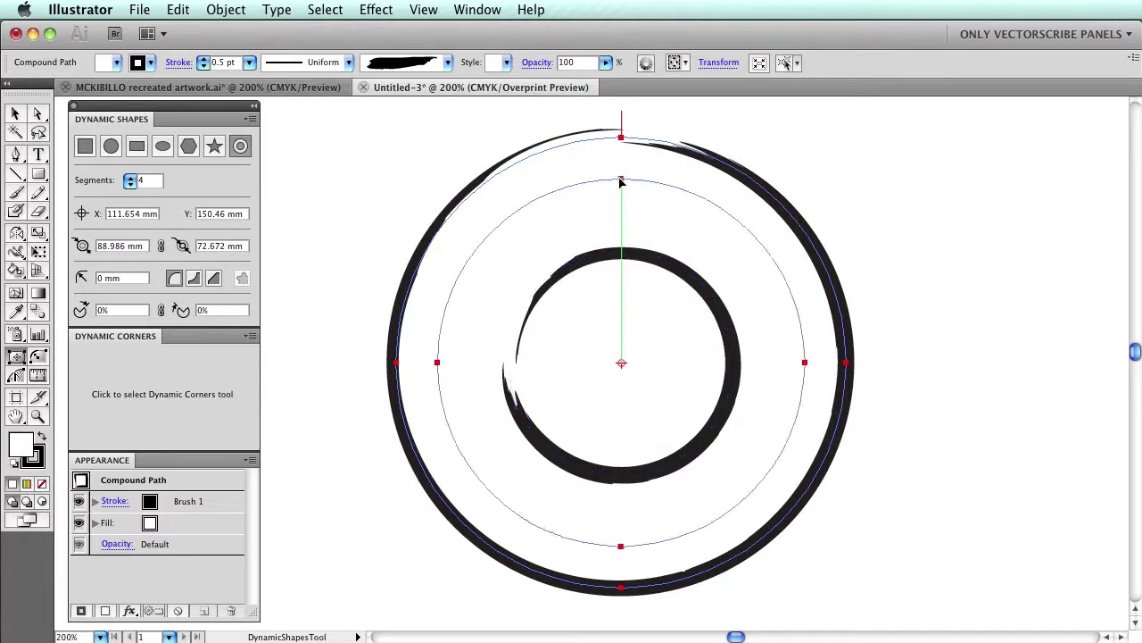
Convert it into two flattened ellipses with a wide 66.773% wedge cut out
{"action": "left_click_drag", "start_coordinate": [605, 243], "coordinate": [622, 176]}
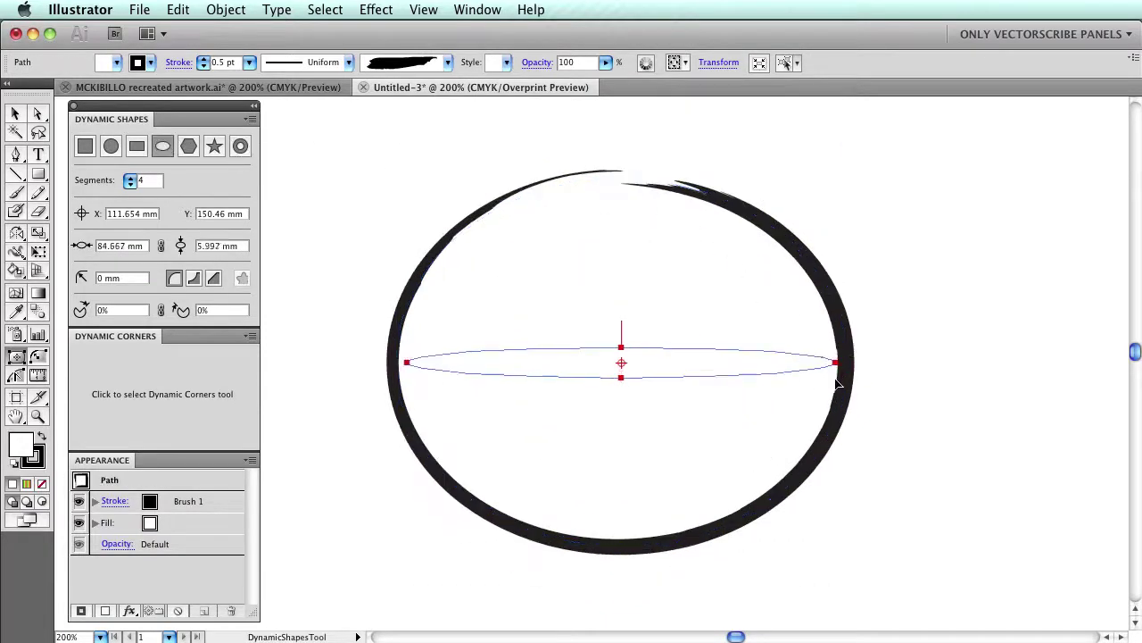
{"action": "mouse_move", "coordinate": [819, 338]}
{"action": "left_mouse_down"}
{"action": "mouse_move", "coordinate": [674, 283]}
{"action": "mouse_move", "coordinate": [844, 194]}
{"action": "left_mouse_up"}
{"action": "left_click", "coordinate": [623, 362], "text": "shift"}
{"action": "left_click_drag", "start_coordinate": [728, 186], "coordinate": [374, 457]}
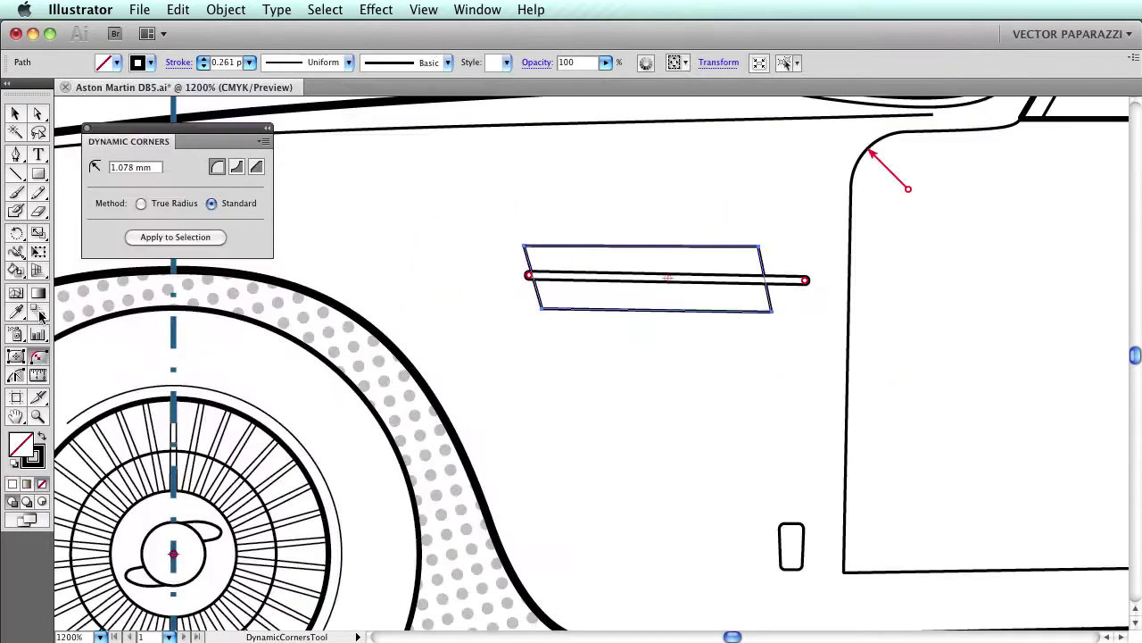
Round the trapezoid's lower-right and upper-left corners with Dynamic Corners into a capsule shape
{"action": "key", "text": "v"}
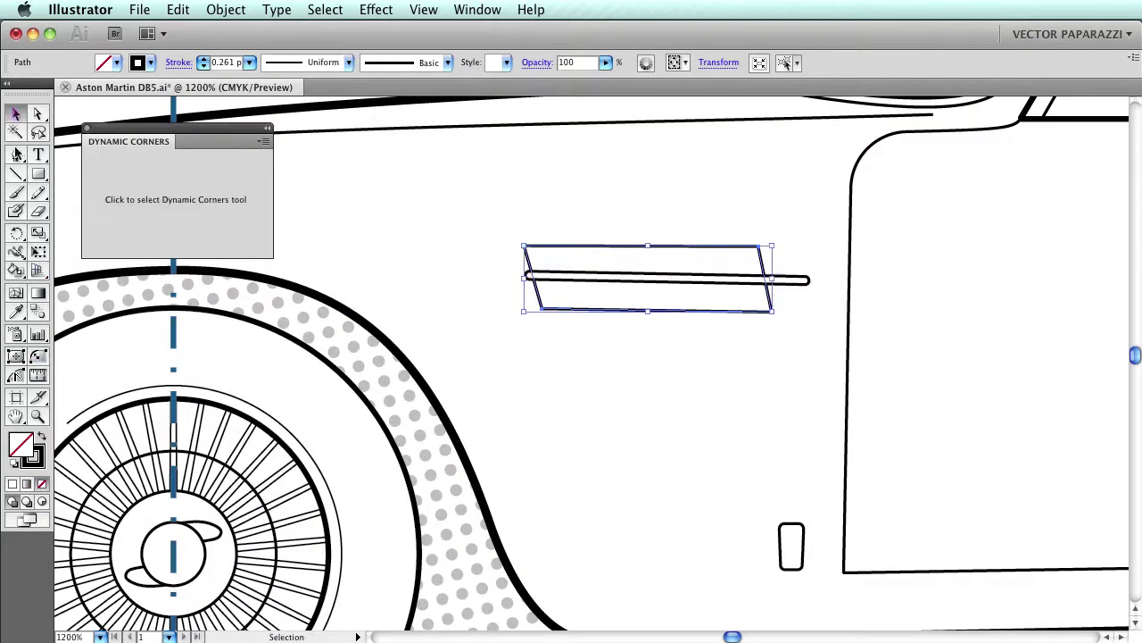
{"action": "left_click", "coordinate": [38, 357]}
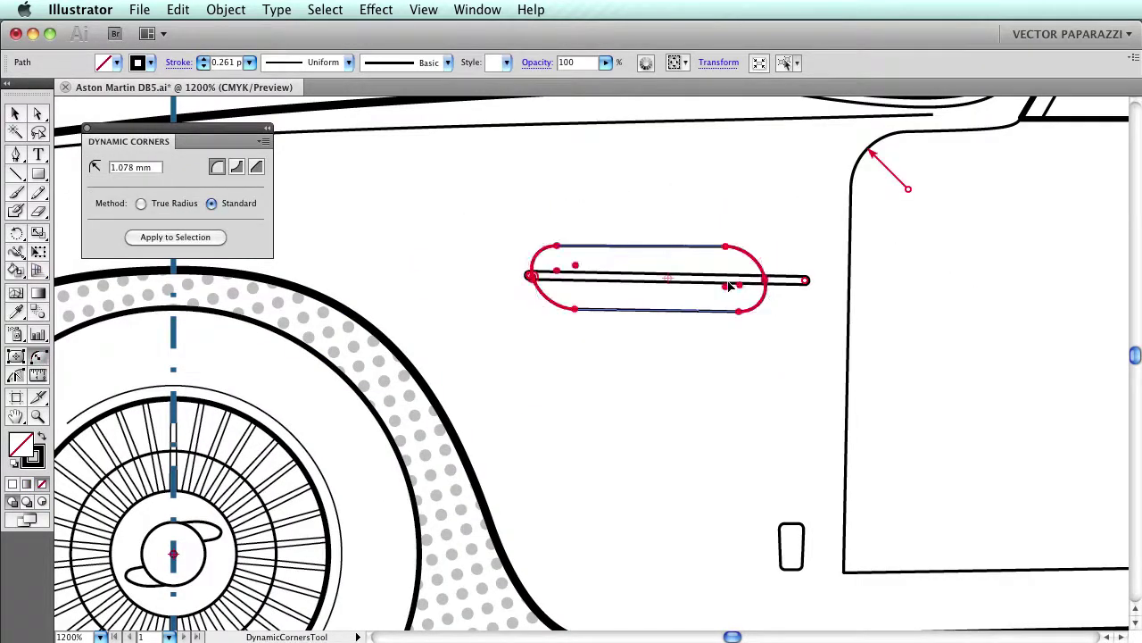
{"action": "left_click", "coordinate": [741, 299]}
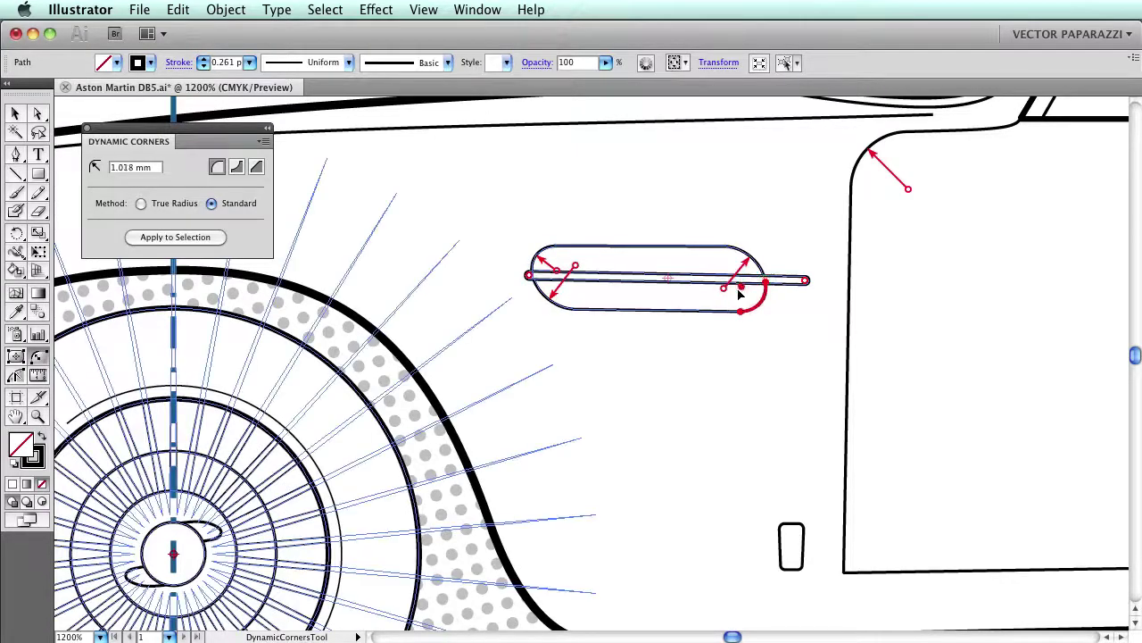
{"action": "left_click", "coordinate": [547, 257]}
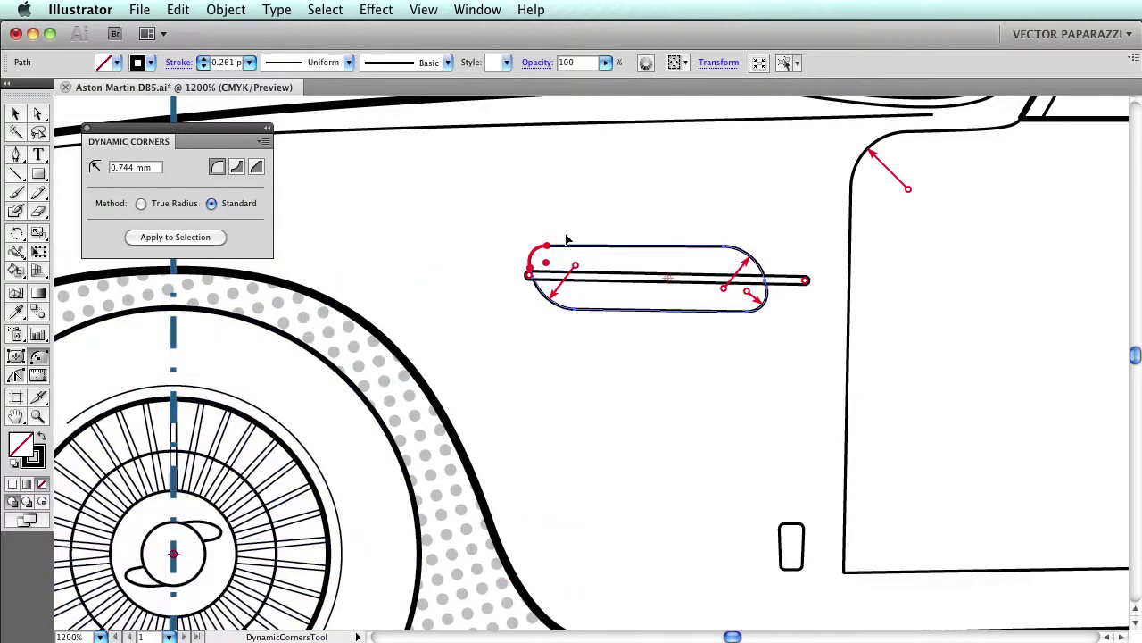
{"action": "key", "text": "v"}
{"action": "left_click", "coordinate": [596, 198]}
{"action": "left_click_drag", "start_coordinate": [291, 140], "coordinate": [629, 332]}
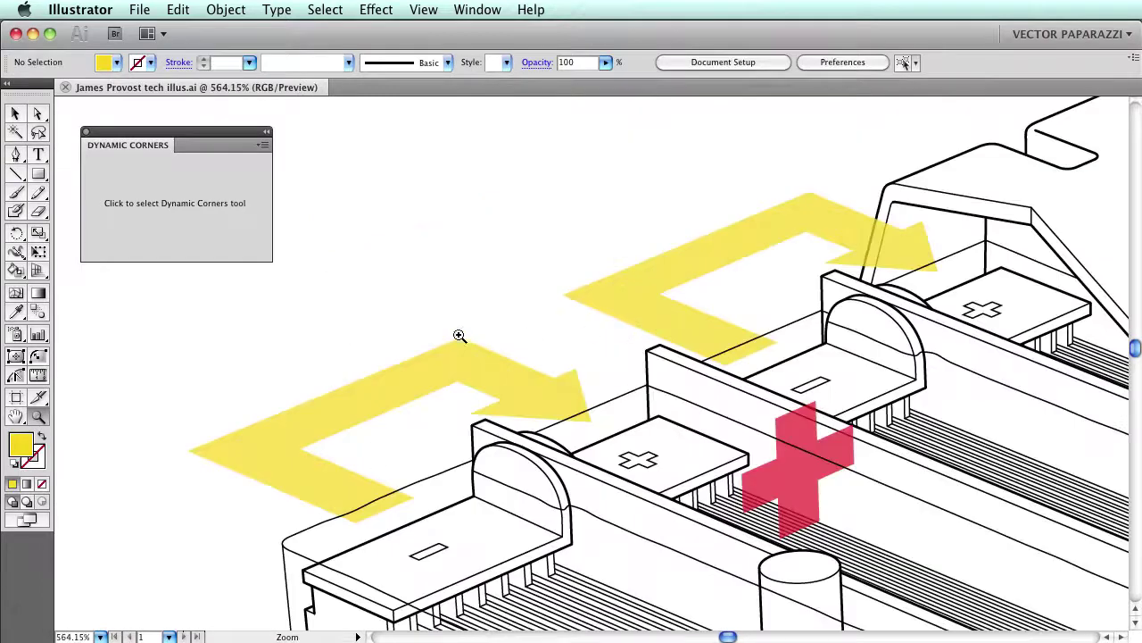
Round the left and top corners of the lower yellow arrow with Dynamic Corners
{"action": "left_click", "coordinate": [37, 359]}
{"action": "mouse_move", "coordinate": [154, 422]}
{"action": "left_mouse_down"}
{"action": "mouse_move", "coordinate": [320, 471]}
{"action": "mouse_move", "coordinate": [323, 453]}
{"action": "left_mouse_up"}
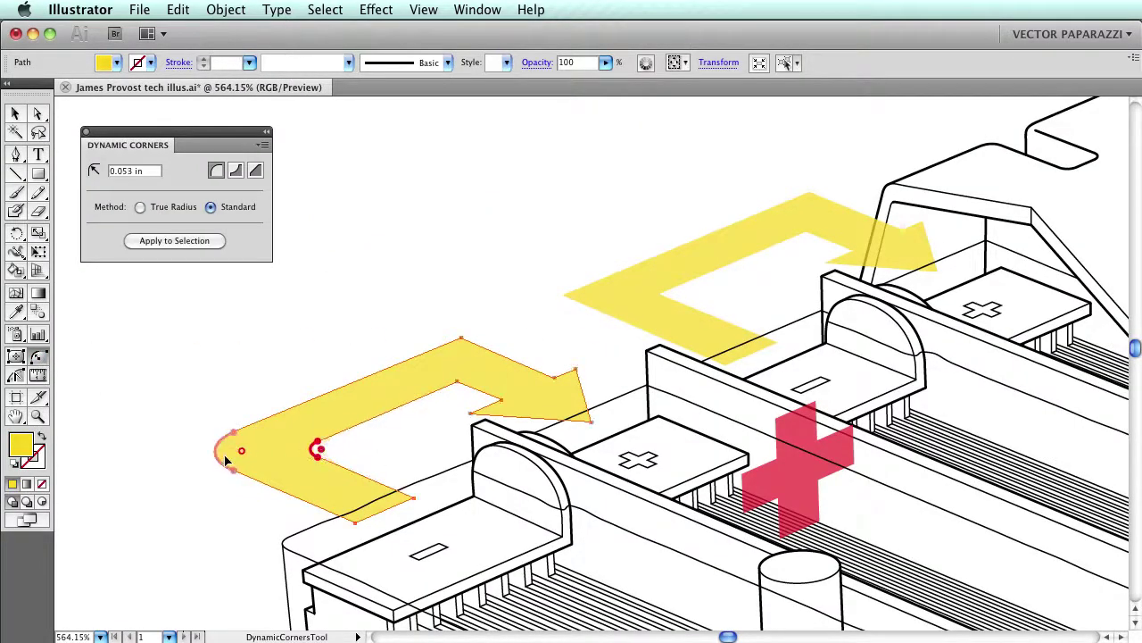
{"action": "left_click_drag", "start_coordinate": [226, 458], "coordinate": [362, 460]}
{"action": "left_click_drag", "start_coordinate": [465, 340], "coordinate": [456, 386]}
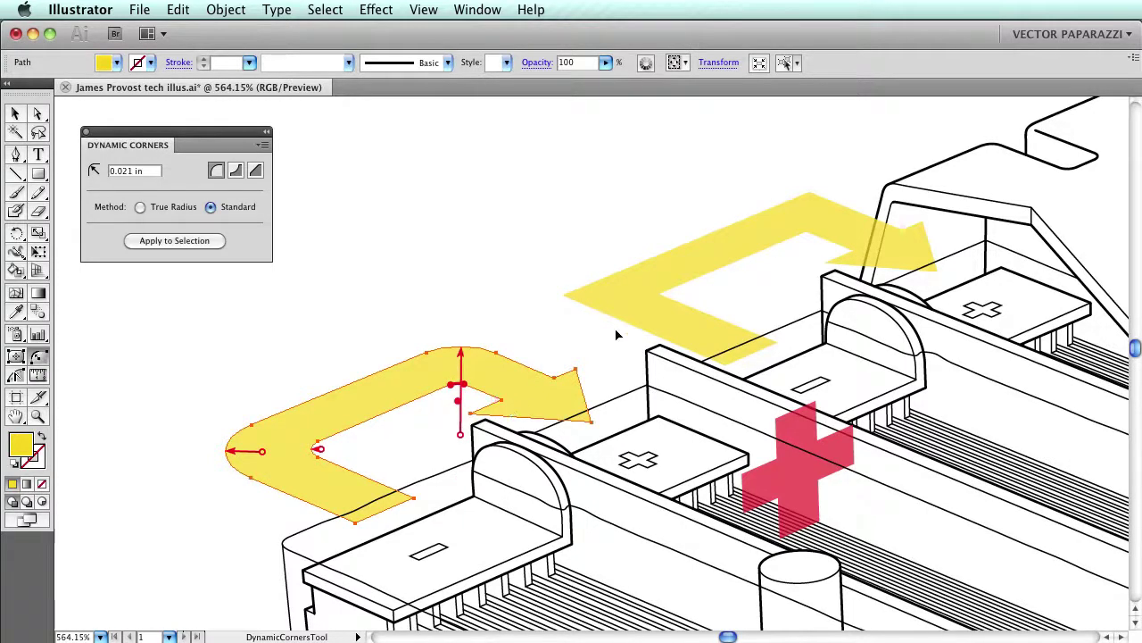
Round the upper arrow's corners with a 0.04 in inner radius, then zoom onto the lower arrow's end
{"action": "left_click", "coordinate": [571, 299]}
{"action": "left_click_drag", "start_coordinate": [585, 297], "coordinate": [630, 295]}
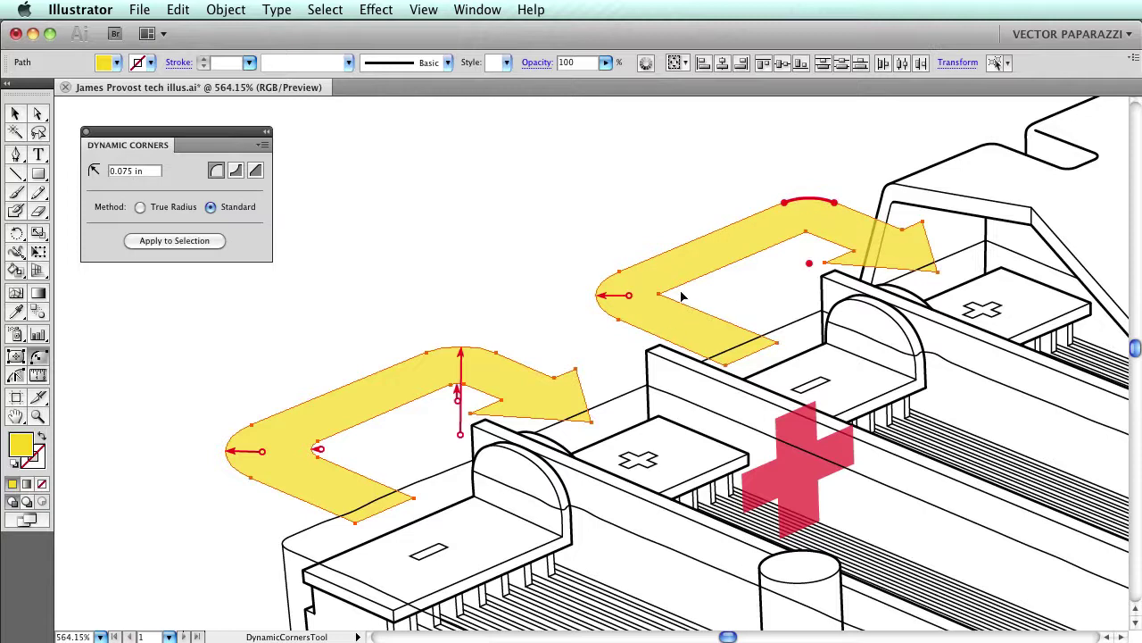
{"action": "left_click_drag", "start_coordinate": [661, 297], "coordinate": [675, 300]}
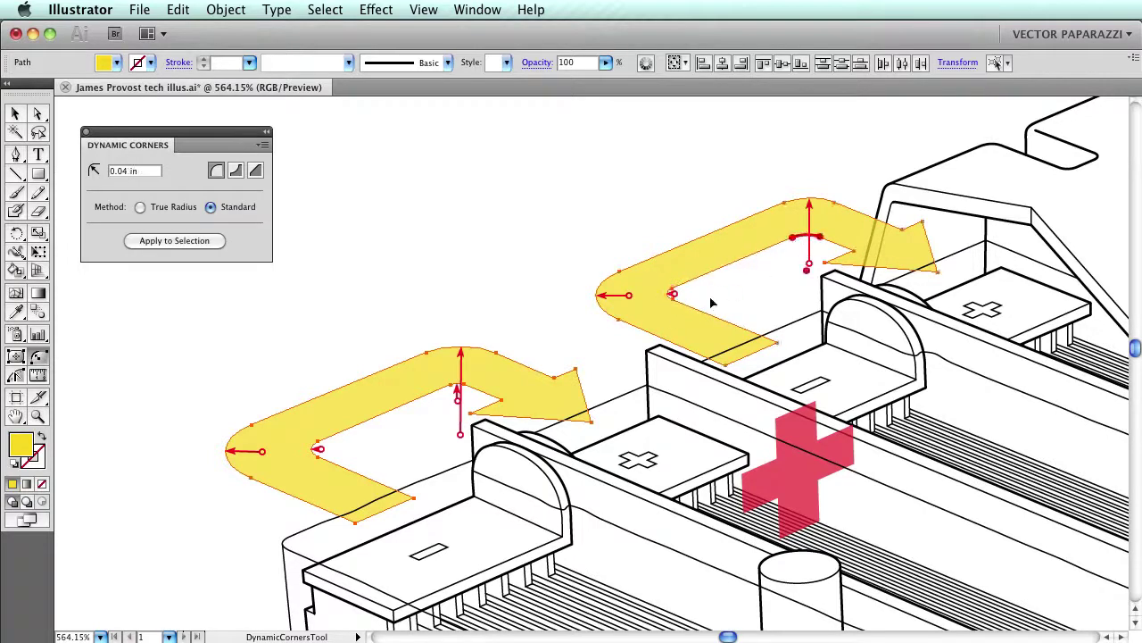
{"action": "left_click", "coordinate": [37, 416]}
{"action": "left_click_drag", "start_coordinate": [176, 401], "coordinate": [411, 509]}
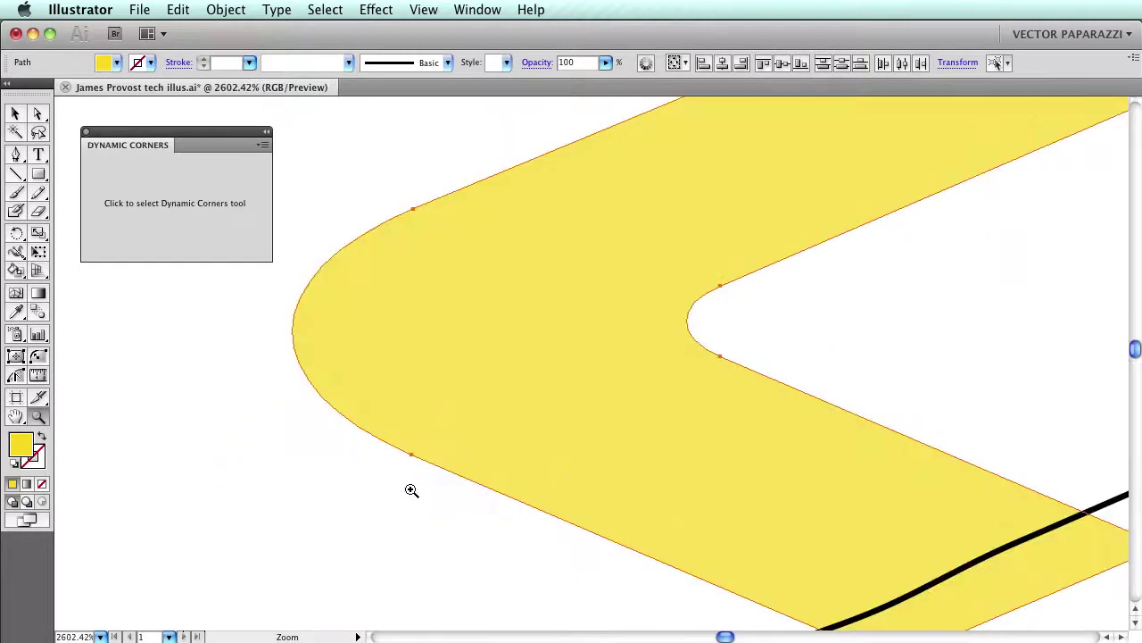
Try reshaping the lower arrow's rounded end with Direct Selection, then undo both edits
{"action": "key", "text": "a"}
{"action": "left_click", "coordinate": [411, 455]}
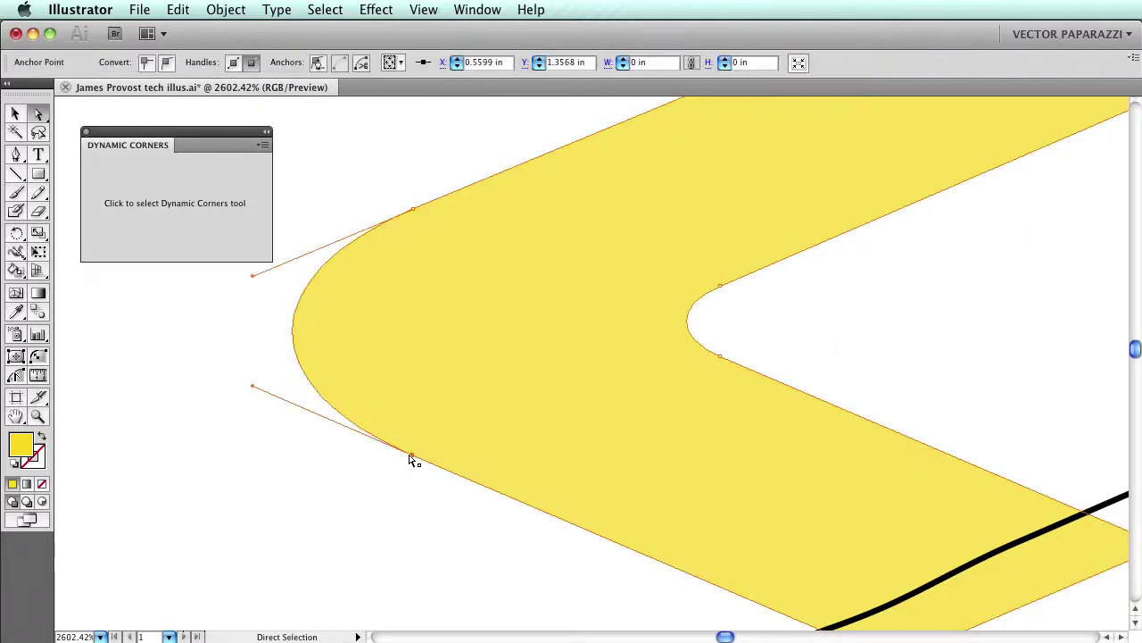
{"action": "left_click_drag", "start_coordinate": [414, 459], "coordinate": [325, 424]}
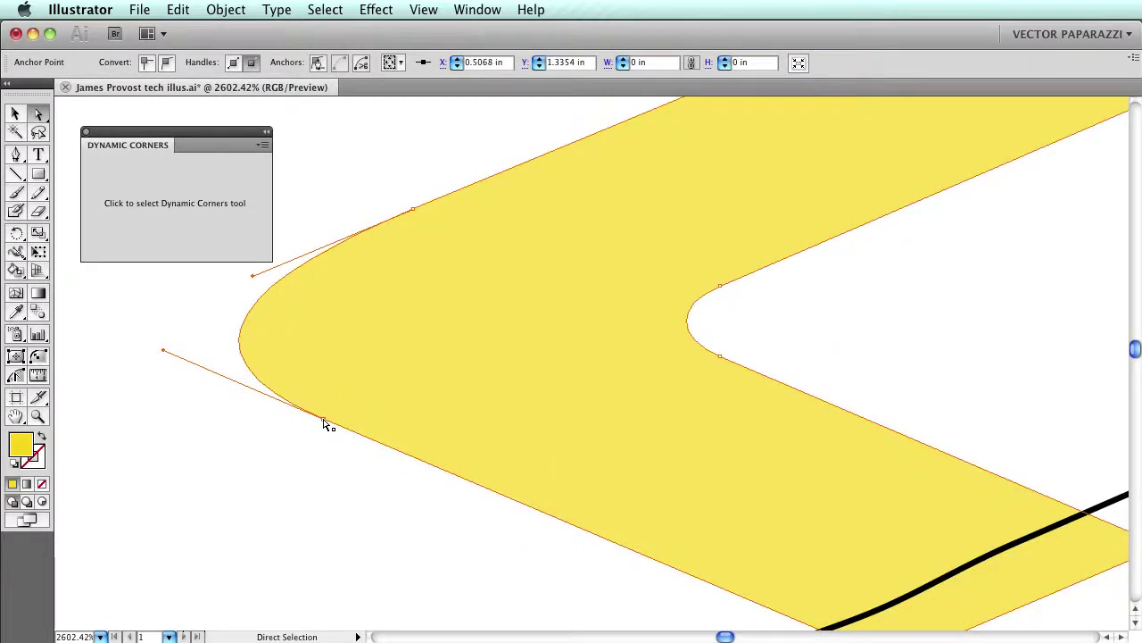
{"action": "key", "text": "super+z"}
{"action": "key", "text": "super+z"}
{"action": "key", "text": "super+z"}
{"action": "key", "text": "super+z"}
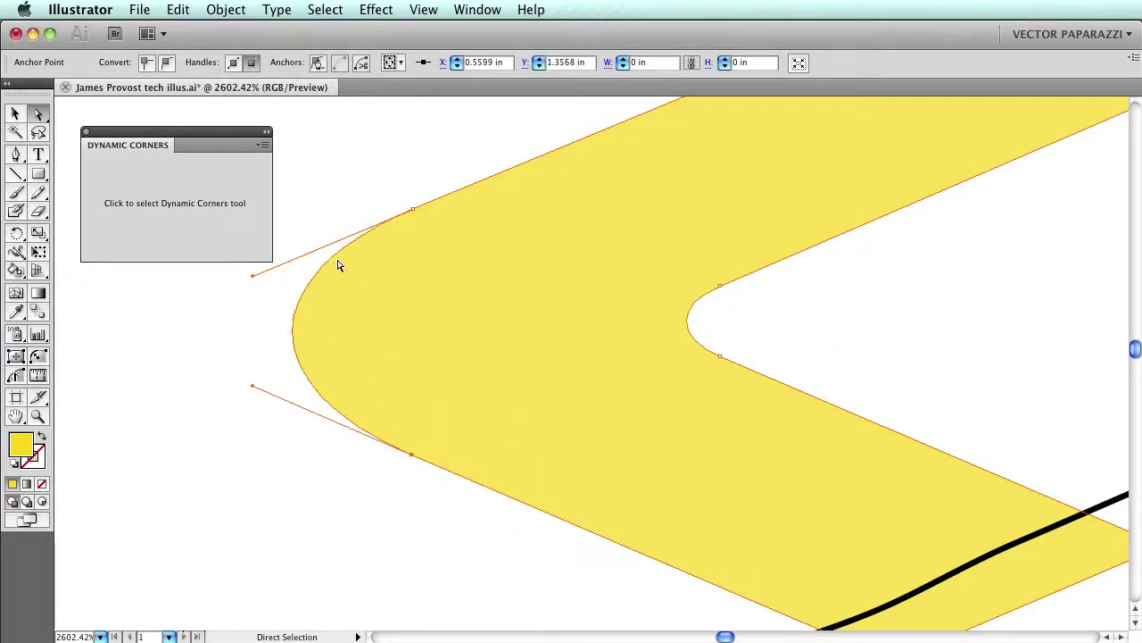
{"action": "left_click_drag", "start_coordinate": [334, 168], "coordinate": [462, 500]}
{"action": "left_click_drag", "start_coordinate": [413, 459], "coordinate": [375, 460]}
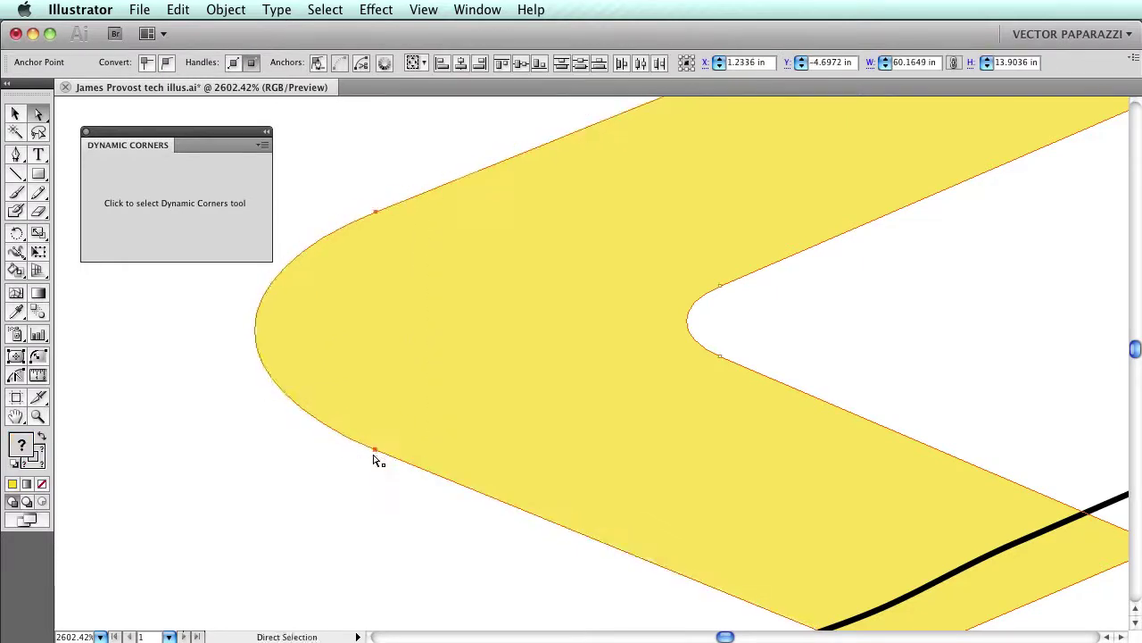
{"action": "key", "text": "super+z"}
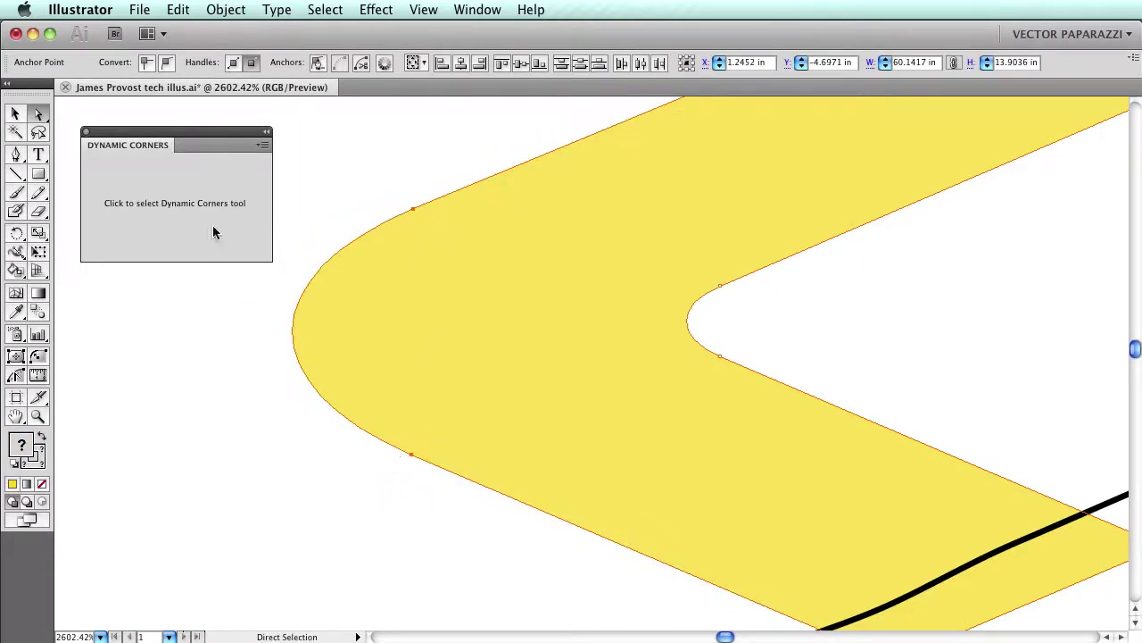
Enlarge the arrow's rounded end to a 0.196 in radius and bend the roof line into a curve
{"action": "left_click", "coordinate": [212, 232]}
{"action": "left_click", "coordinate": [255, 171]}
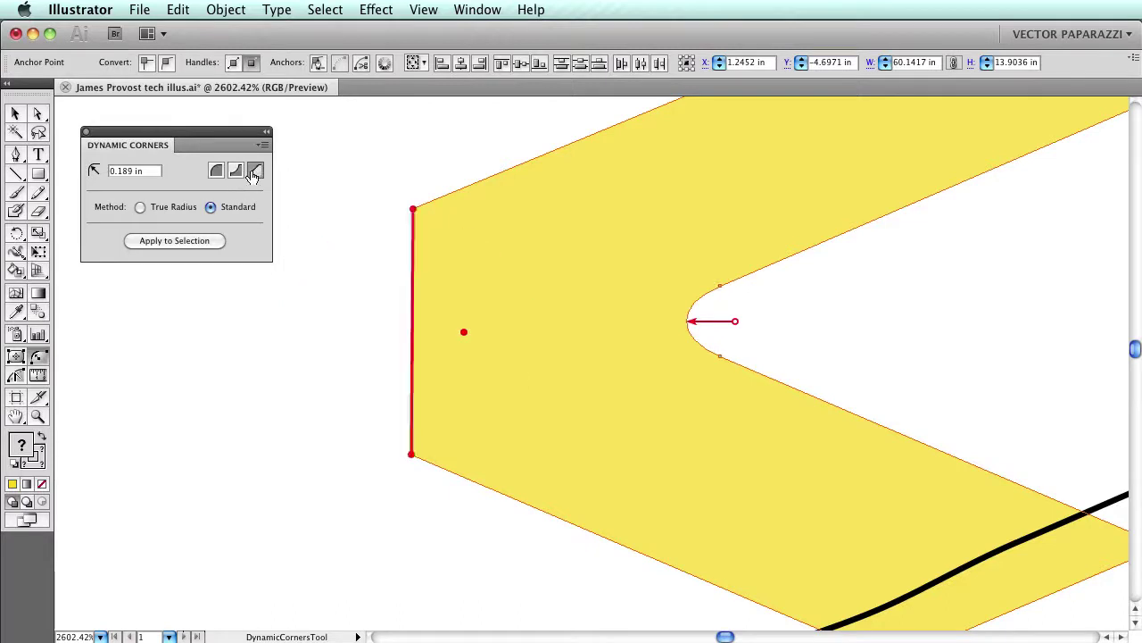
{"action": "left_click", "coordinate": [213, 175]}
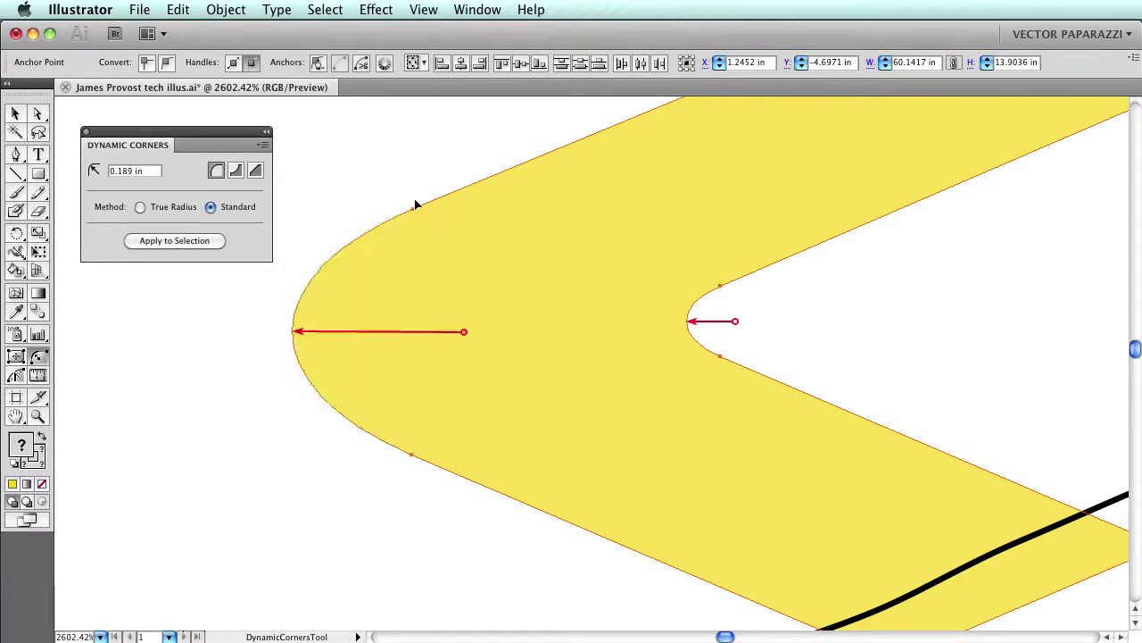
{"action": "mouse_move", "coordinate": [416, 211]}
{"action": "left_mouse_down"}
{"action": "mouse_move", "coordinate": [667, 259]}
{"action": "mouse_move", "coordinate": [934, 253]}
{"action": "left_mouse_up"}
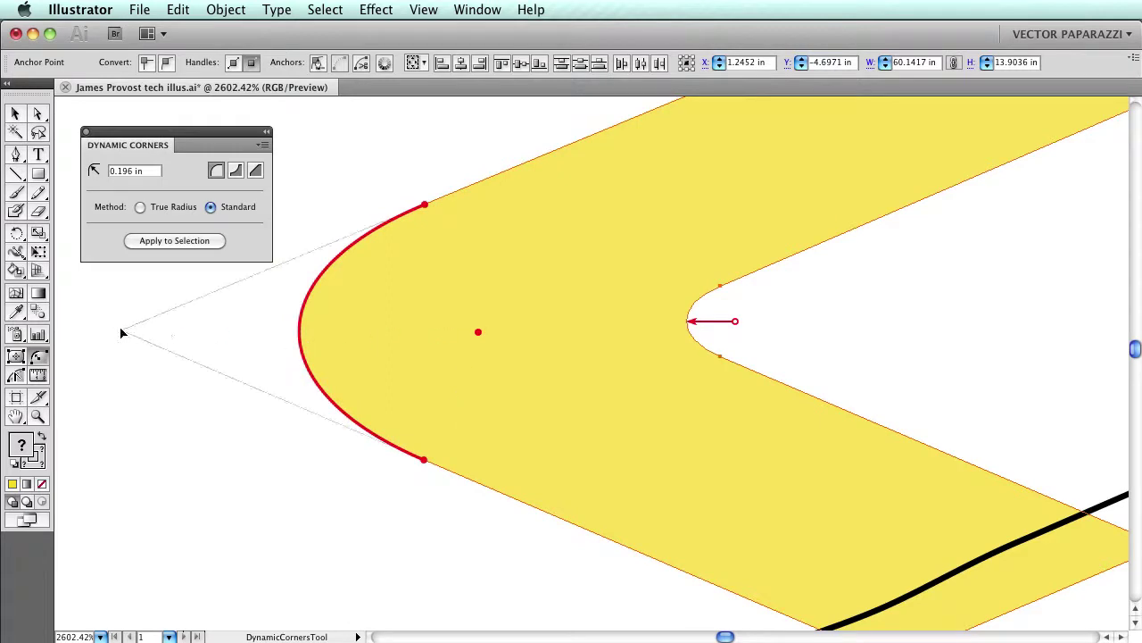
{"action": "mouse_move", "coordinate": [477, 332]}
{"action": "left_mouse_down"}
{"action": "mouse_move", "coordinate": [576, 279]}
{"action": "mouse_move", "coordinate": [494, 330]}
{"action": "left_mouse_up"}
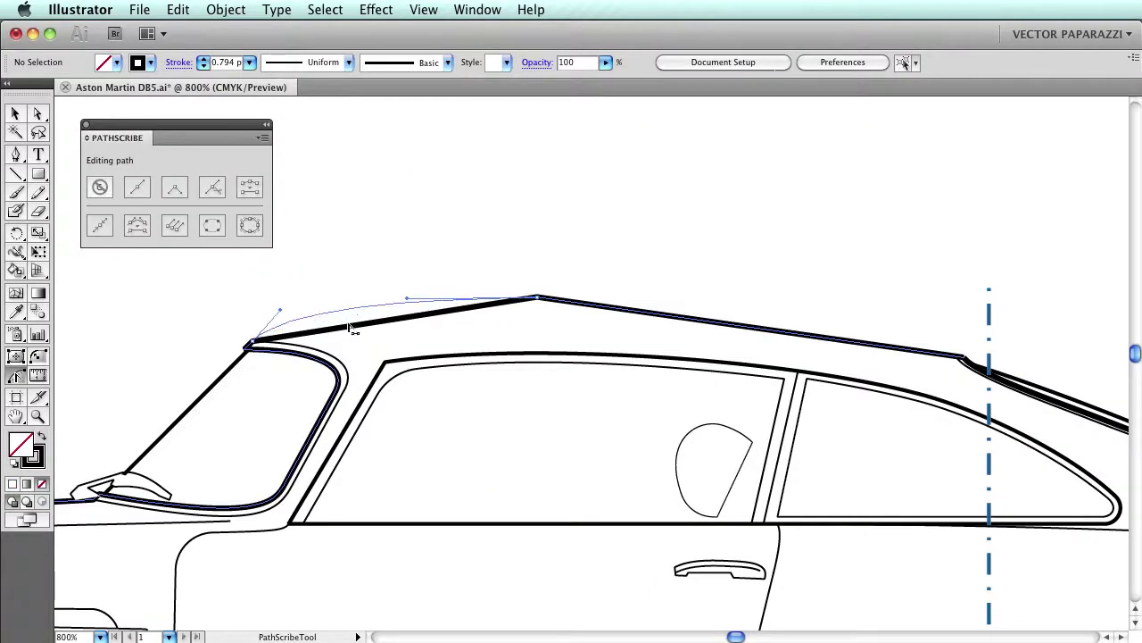
{"action": "left_click_drag", "start_coordinate": [662, 320], "coordinate": [766, 315]}
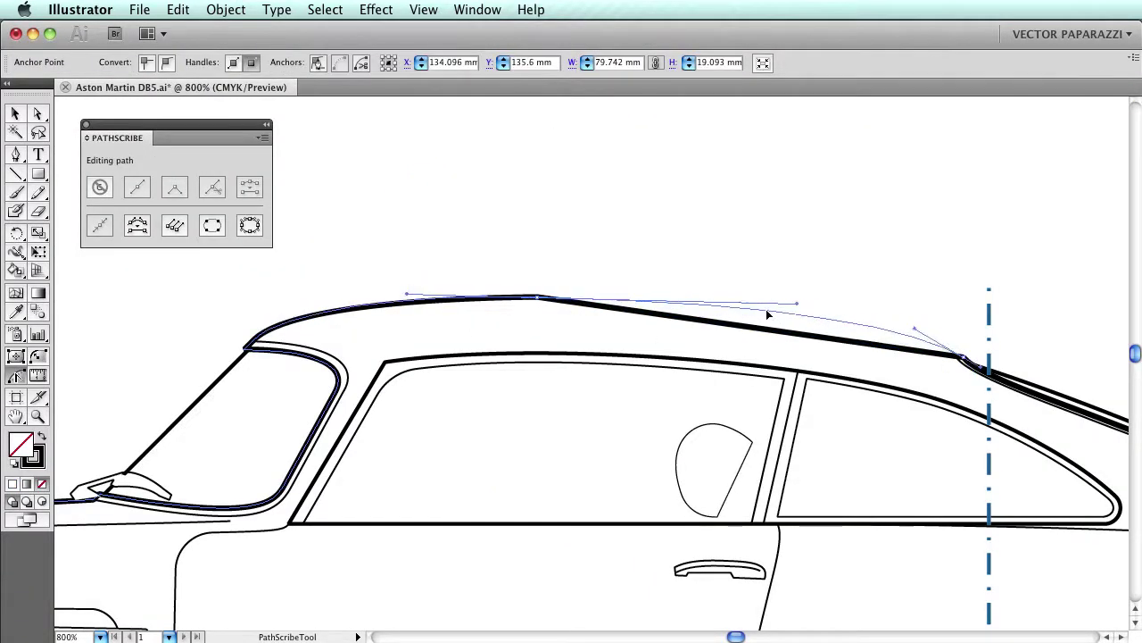
{"action": "left_click_drag", "start_coordinate": [764, 315], "coordinate": [754, 312]}
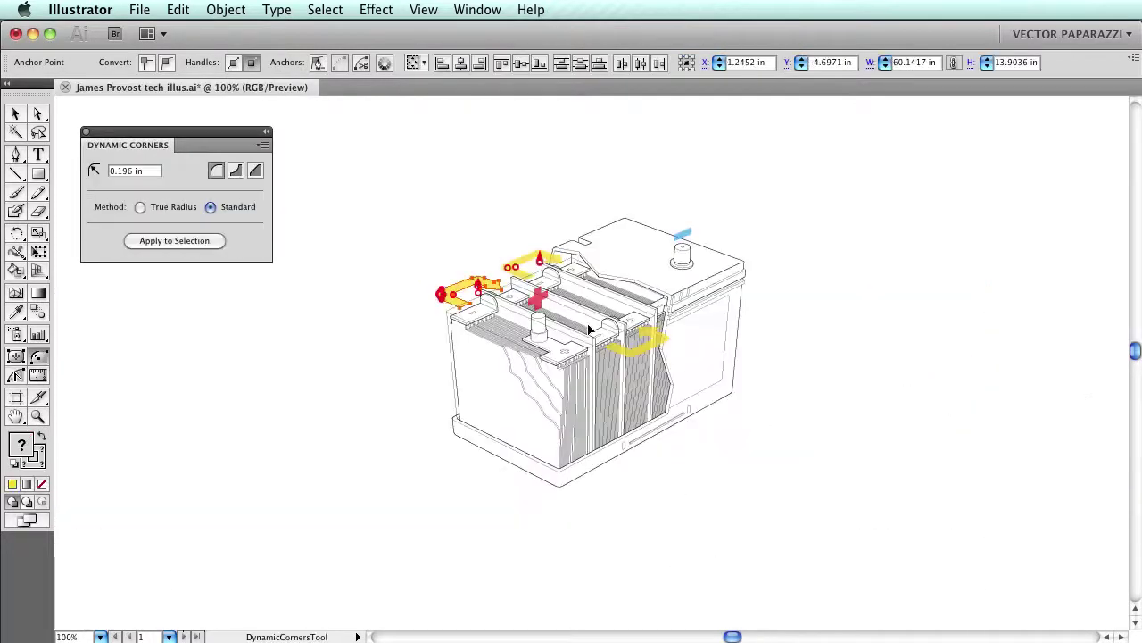
Round the battery lid's top and right corners to 0.11 in, with Method set to Standard
{"action": "left_click", "coordinate": [37, 416]}
{"action": "left_click_drag", "start_coordinate": [574, 178], "coordinate": [830, 310]}
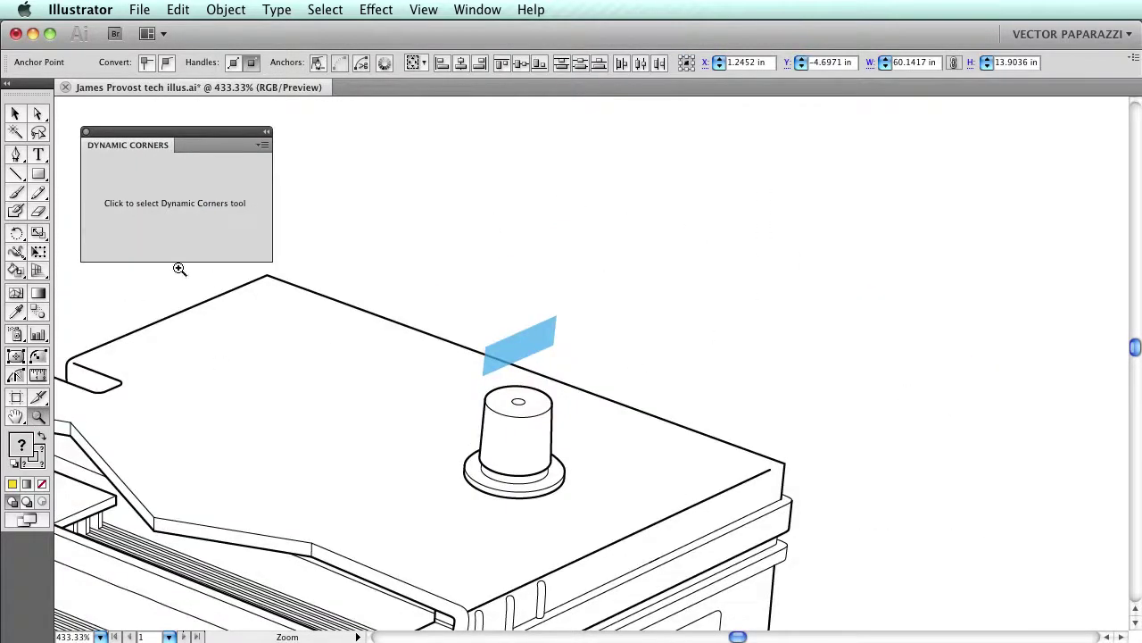
{"action": "left_click_drag", "start_coordinate": [267, 277], "coordinate": [267, 294]}
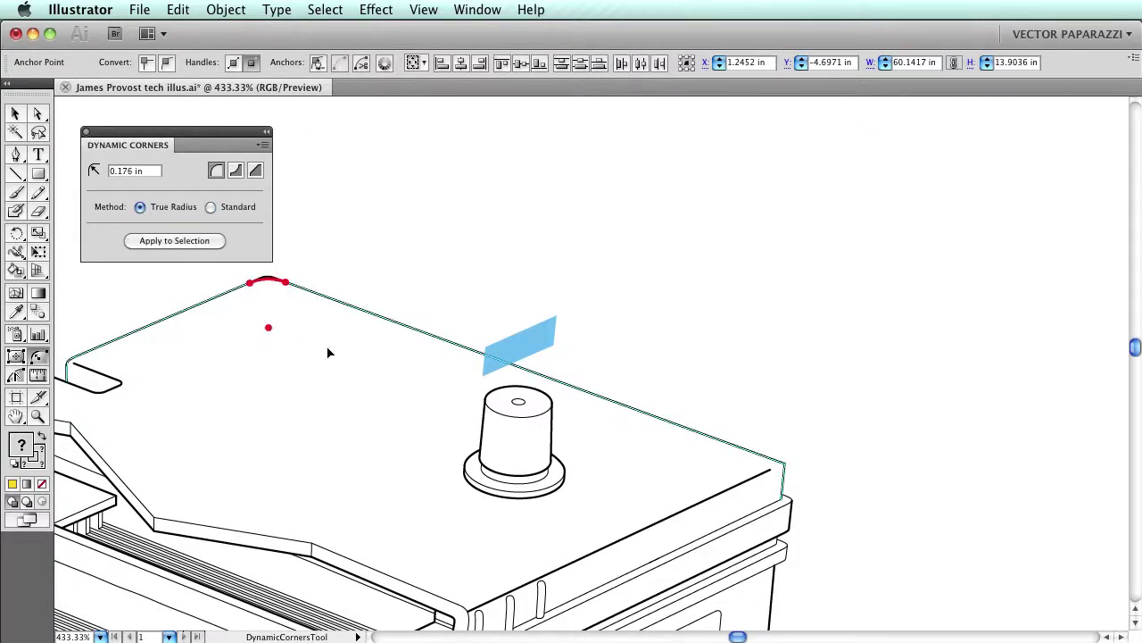
{"action": "left_click_drag", "start_coordinate": [782, 468], "coordinate": [741, 473]}
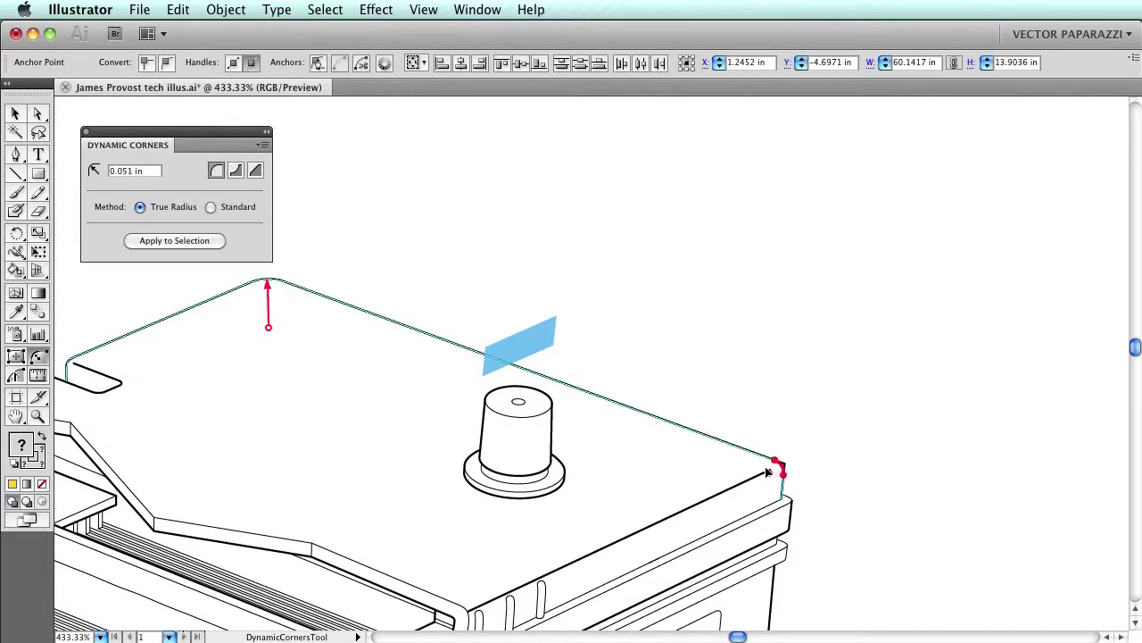
{"action": "left_click", "coordinate": [210, 207]}
Measure the distance between the two lamp circles and duplicate the upper circle higher
{"action": "left_click_drag", "start_coordinate": [751, 485], "coordinate": [751, 486]}
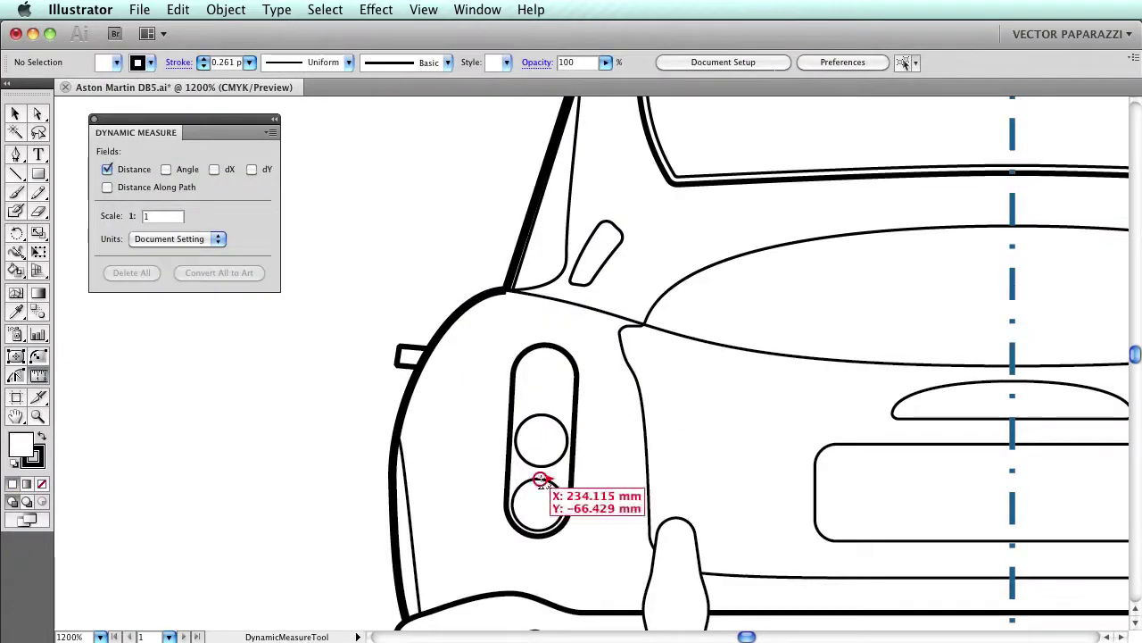
{"action": "left_click_drag", "start_coordinate": [539, 479], "coordinate": [542, 416]}
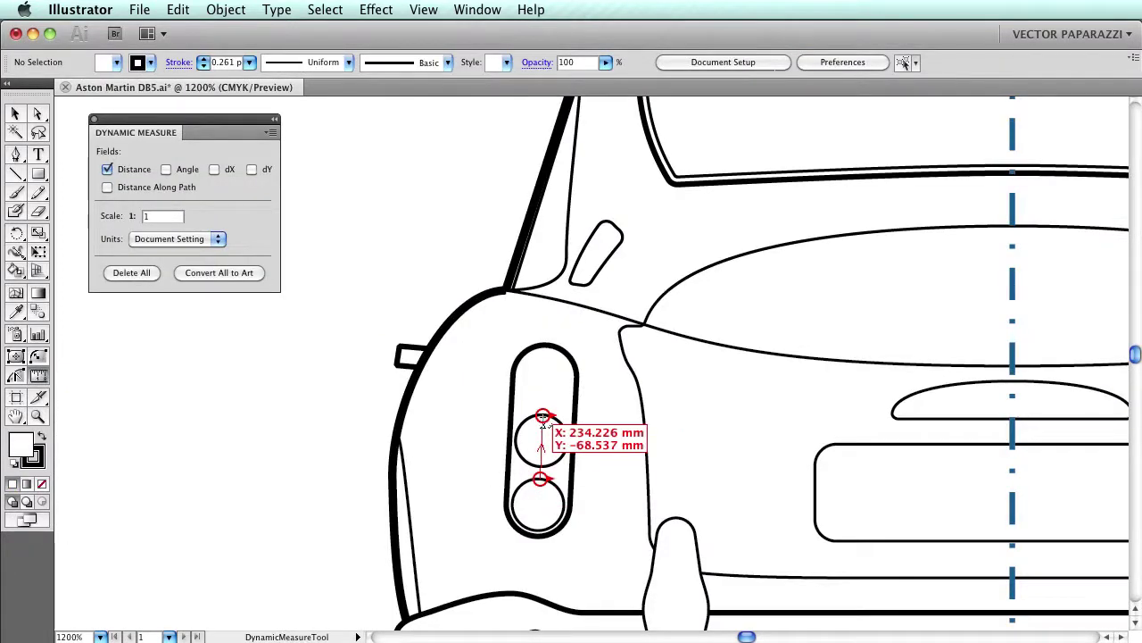
{"action": "key", "text": "v"}
{"action": "left_click", "coordinate": [551, 421]}
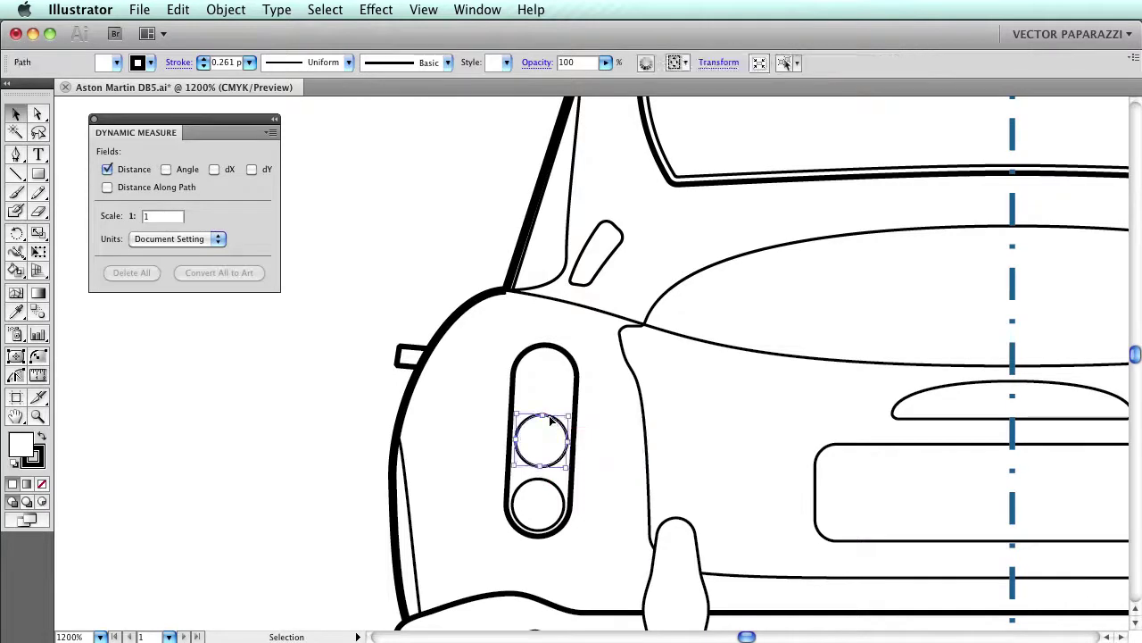
{"action": "key", "text": "ctrl+d"}
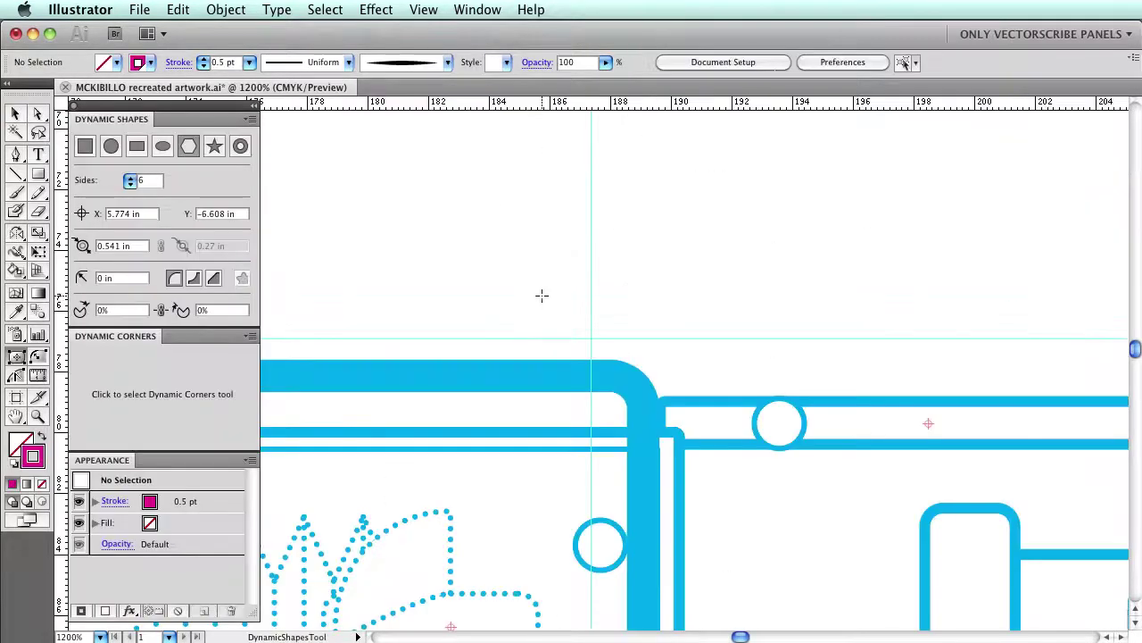
Draw a hexagon from the guide crossing and convert it into a ring arc with equal 0.542 in radii
{"action": "left_click_drag", "start_coordinate": [591, 339], "coordinate": [705, 496]}
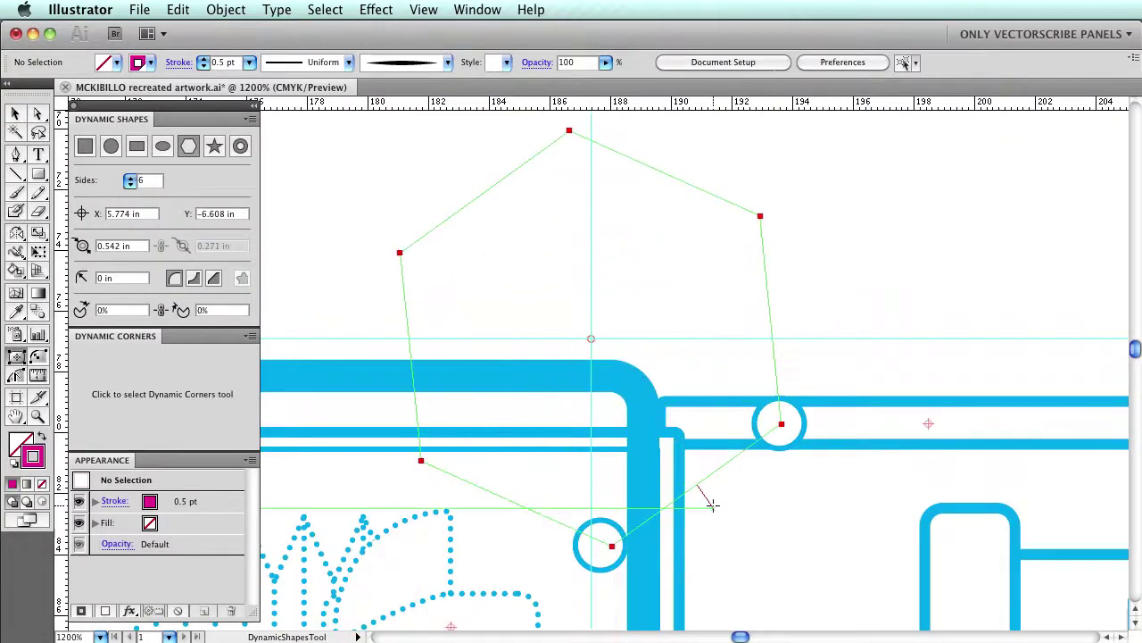
{"action": "left_click", "coordinate": [242, 149]}
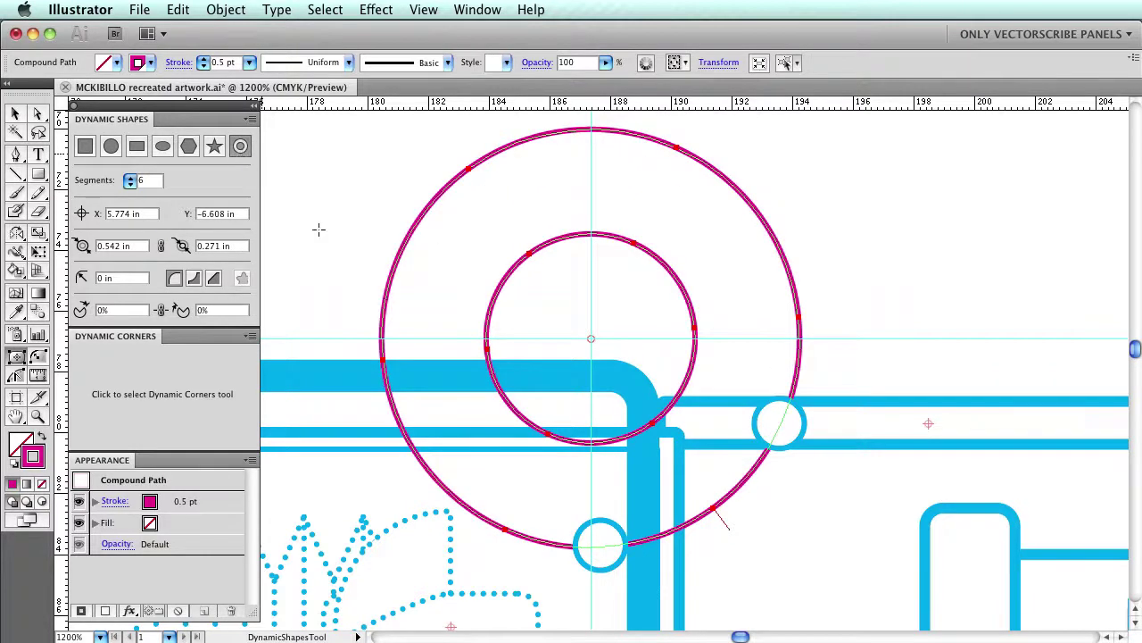
{"action": "mouse_move", "coordinate": [727, 525]}
{"action": "left_mouse_down"}
{"action": "mouse_move", "coordinate": [768, 193]}
{"action": "mouse_move", "coordinate": [808, 390]}
{"action": "left_mouse_up"}
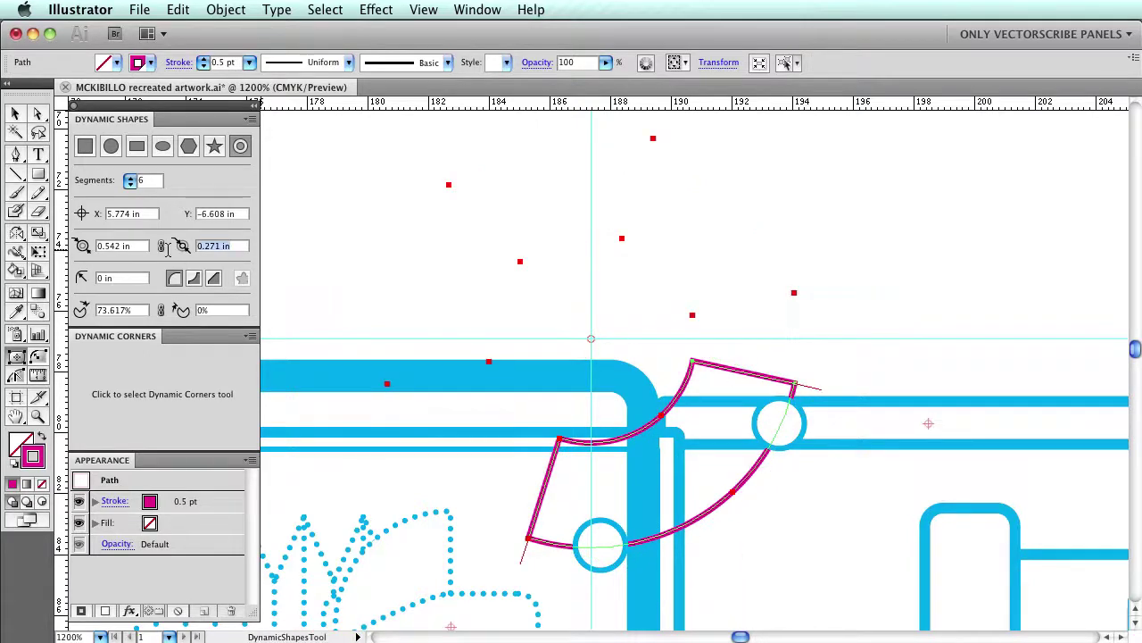
{"action": "type", "text": "0.542"}
{"action": "key", "text": "Return"}
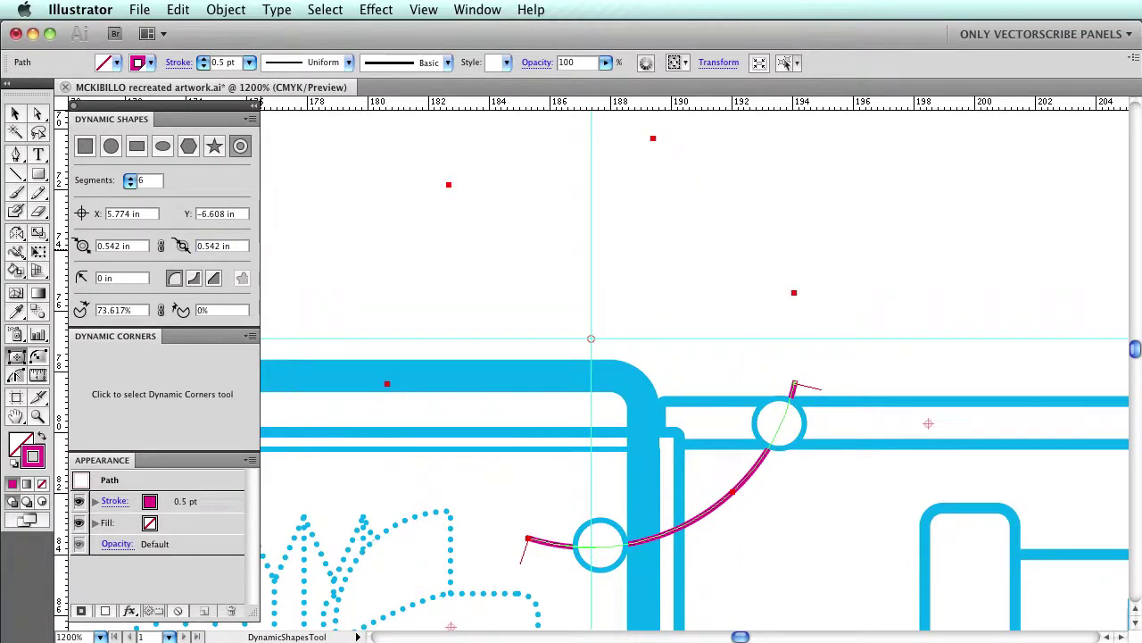
{"action": "left_click", "coordinate": [376, 9]}
{"action": "mouse_move", "coordinate": [398, 197]}
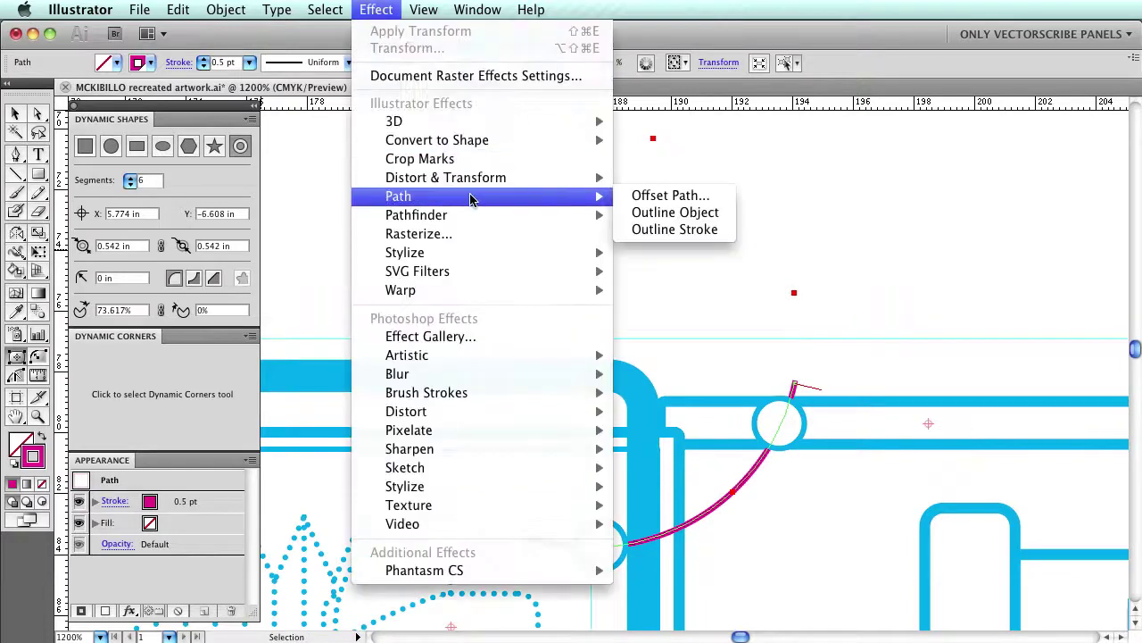
Apply an Offset Path effect of 0.035 in with Round joins to the arc
{"action": "left_click", "coordinate": [651, 196]}
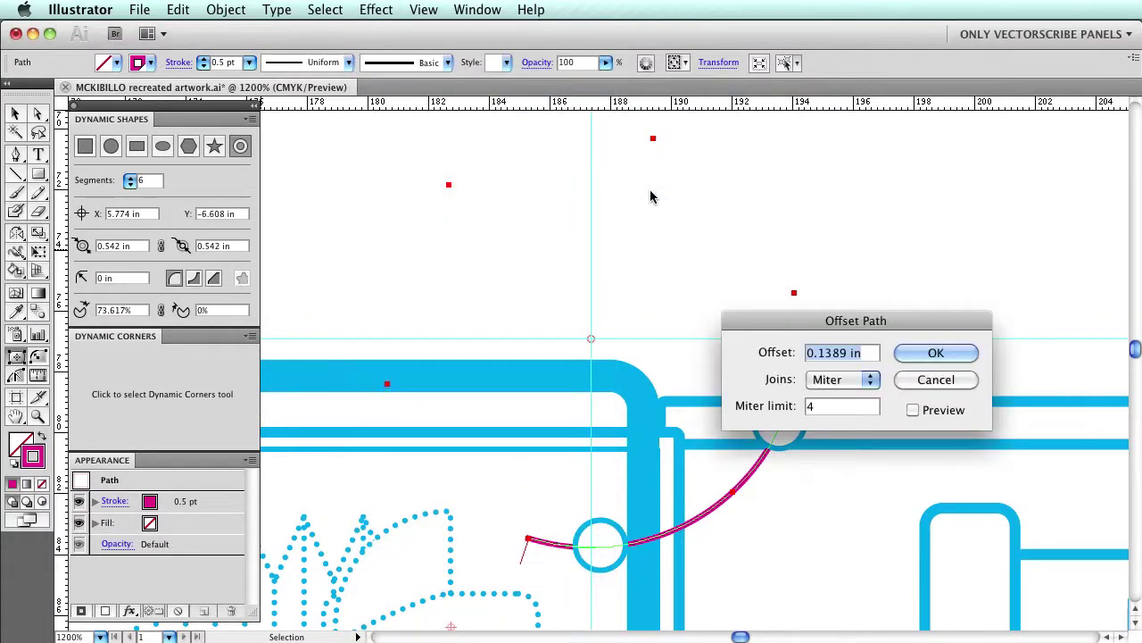
{"action": "left_click", "coordinate": [913, 409]}
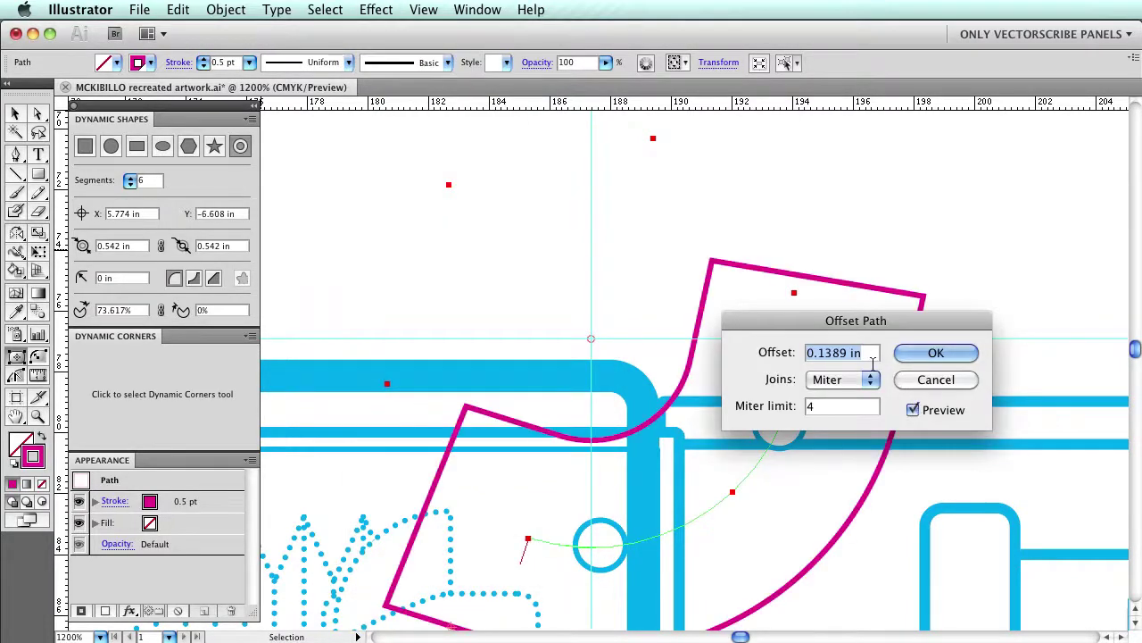
{"action": "type", "text": "0.05"}
{"action": "key", "text": "Tab"}
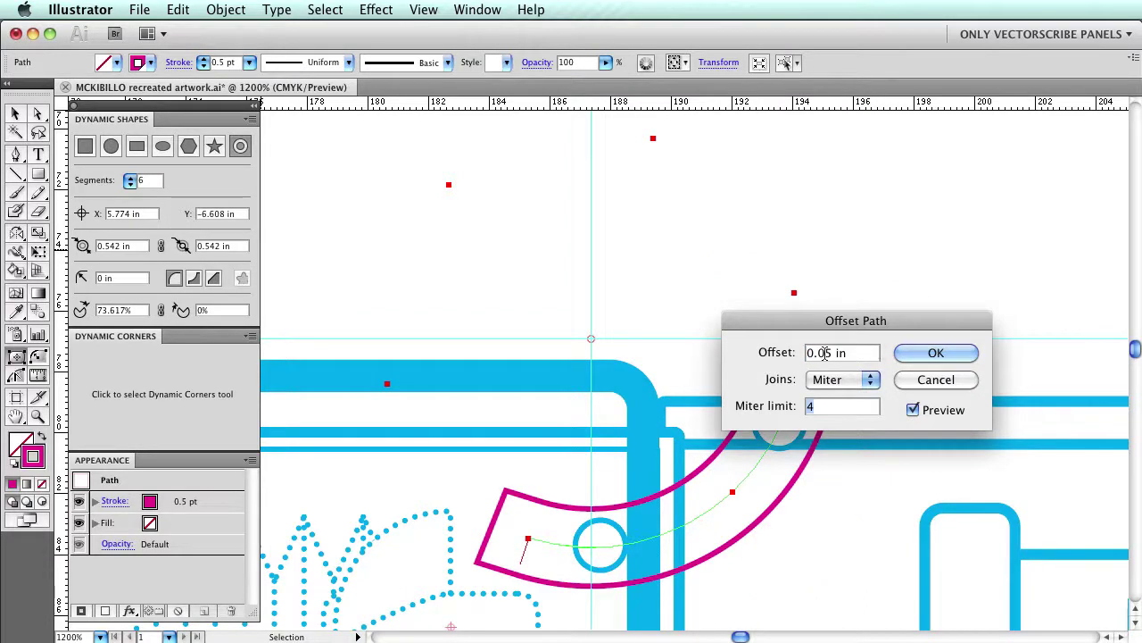
{"action": "left_click", "coordinate": [825, 352]}
{"action": "type", "text": "3"}
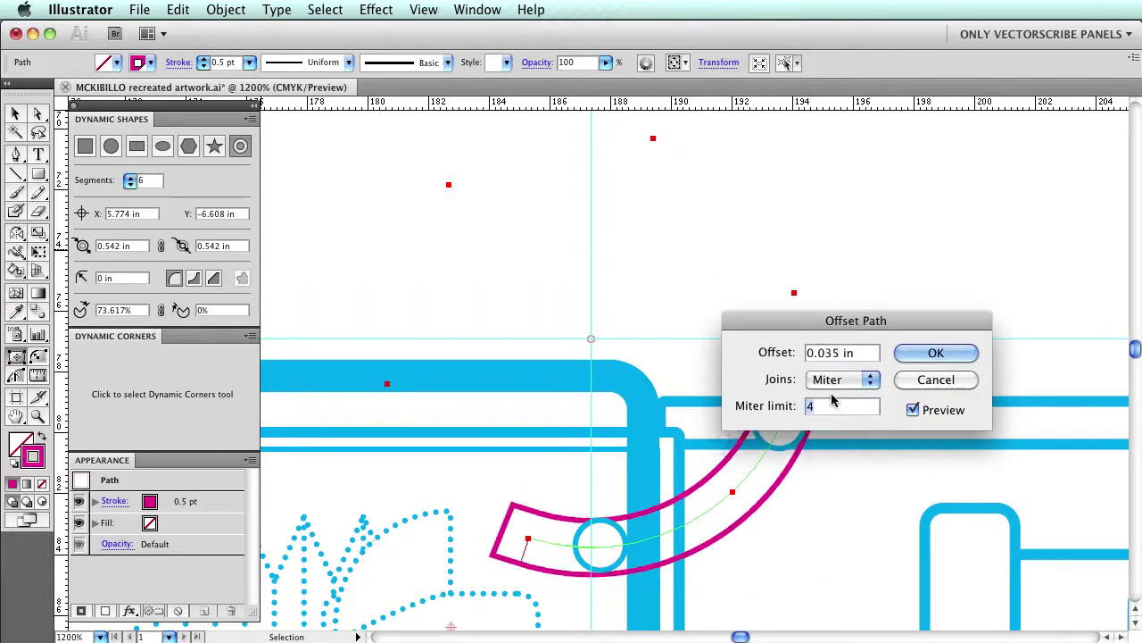
{"action": "left_click", "coordinate": [843, 379]}
{"action": "left_click", "coordinate": [905, 356]}
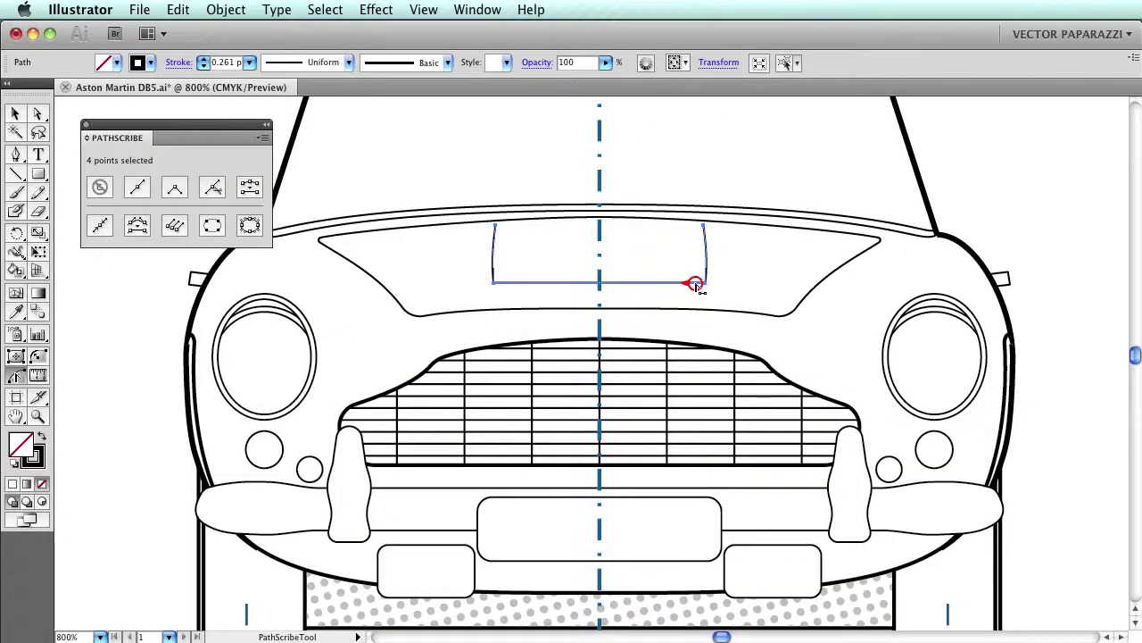
Bend the bonnet scoop's bottom edge upward and select its lower-right anchor
{"action": "left_click_drag", "start_coordinate": [694, 282], "coordinate": [699, 278]}
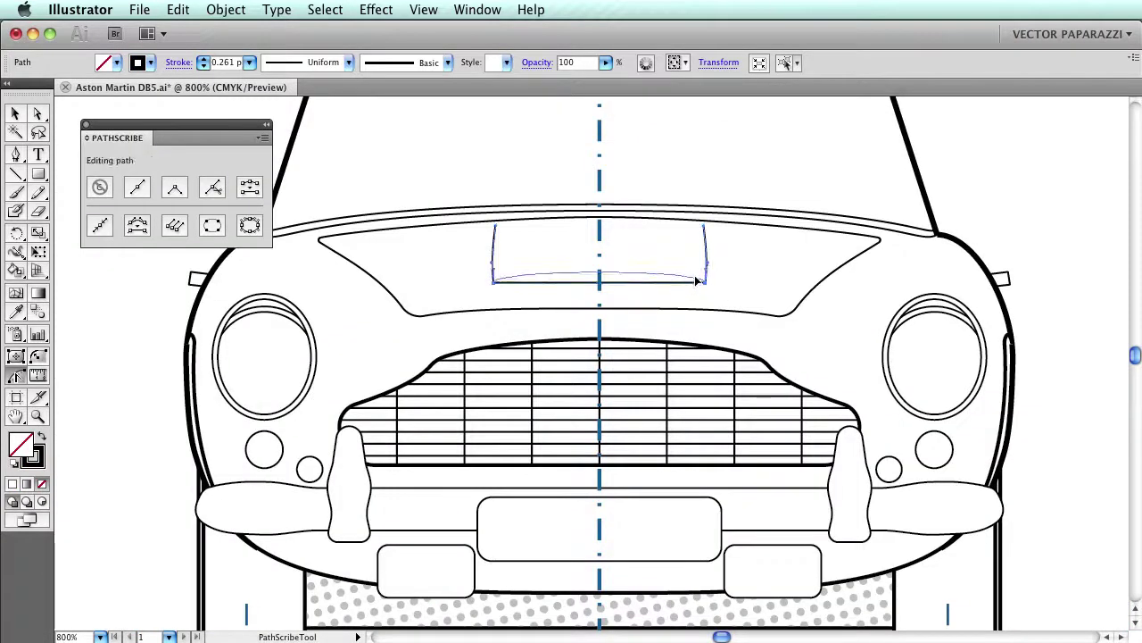
{"action": "left_click", "coordinate": [705, 283]}
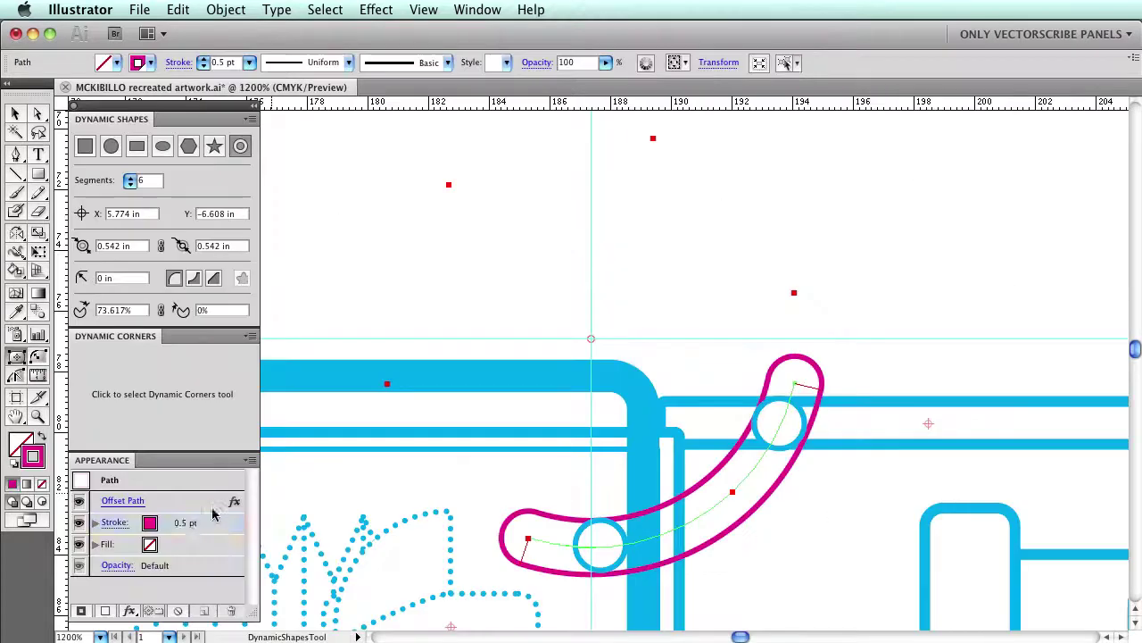
{"action": "left_click", "coordinate": [215, 526]}
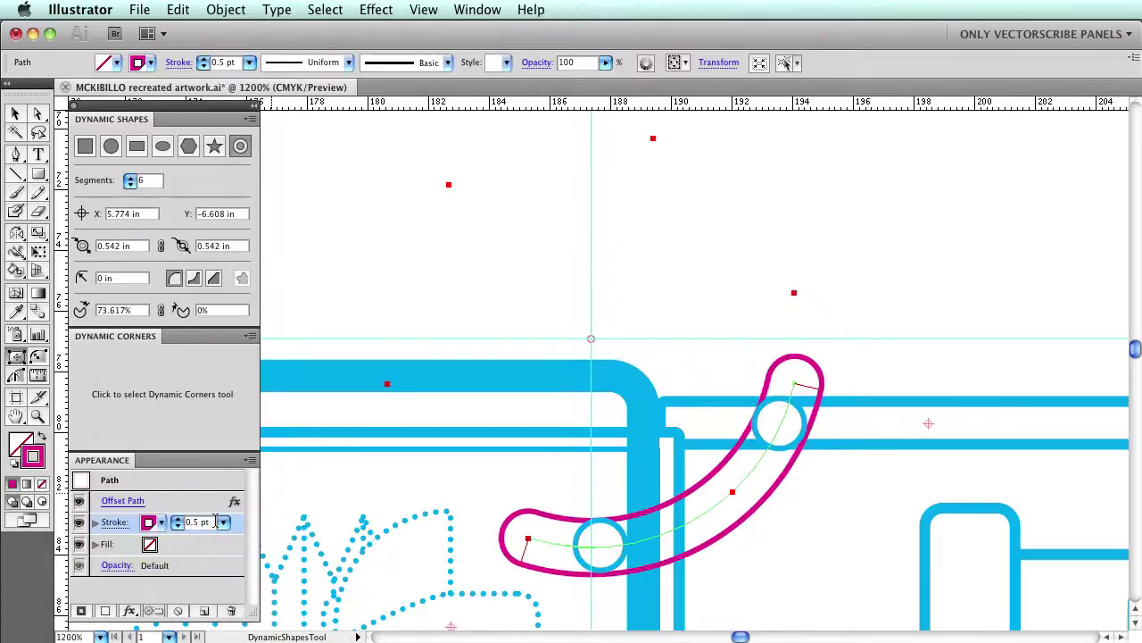
Set the band's stroke to 2 pt and sweep the arc ends into a longer smile-shaped curve
{"action": "left_click", "coordinate": [223, 522]}
{"action": "left_click", "coordinate": [214, 570]}
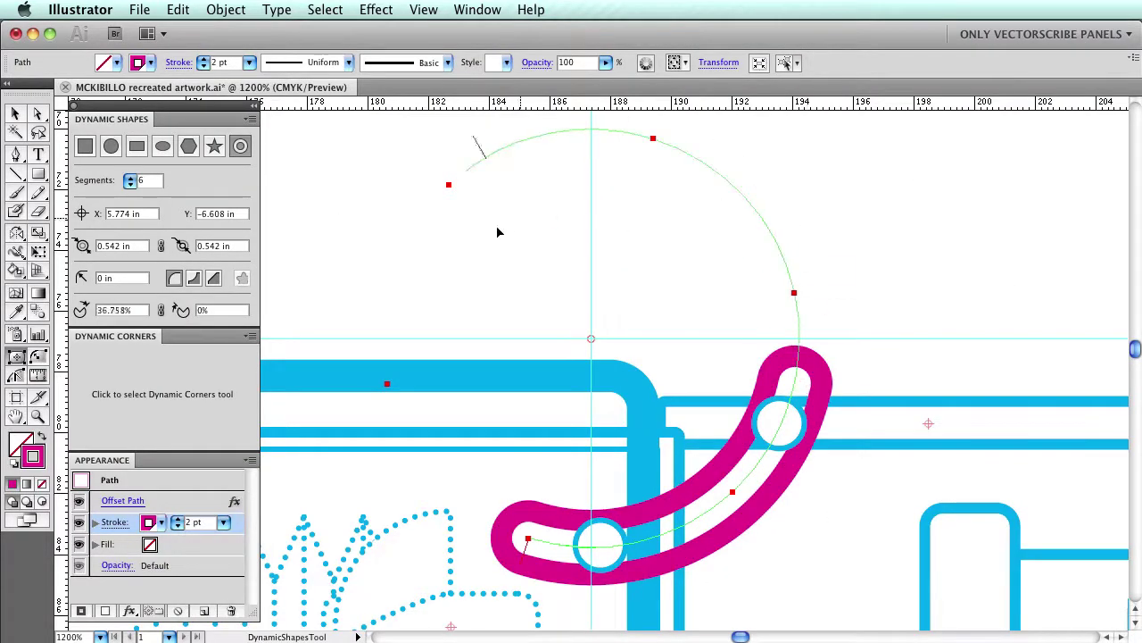
{"action": "left_click_drag", "start_coordinate": [806, 357], "coordinate": [388, 269]}
{"action": "left_click_drag", "start_coordinate": [527, 551], "coordinate": [397, 433]}
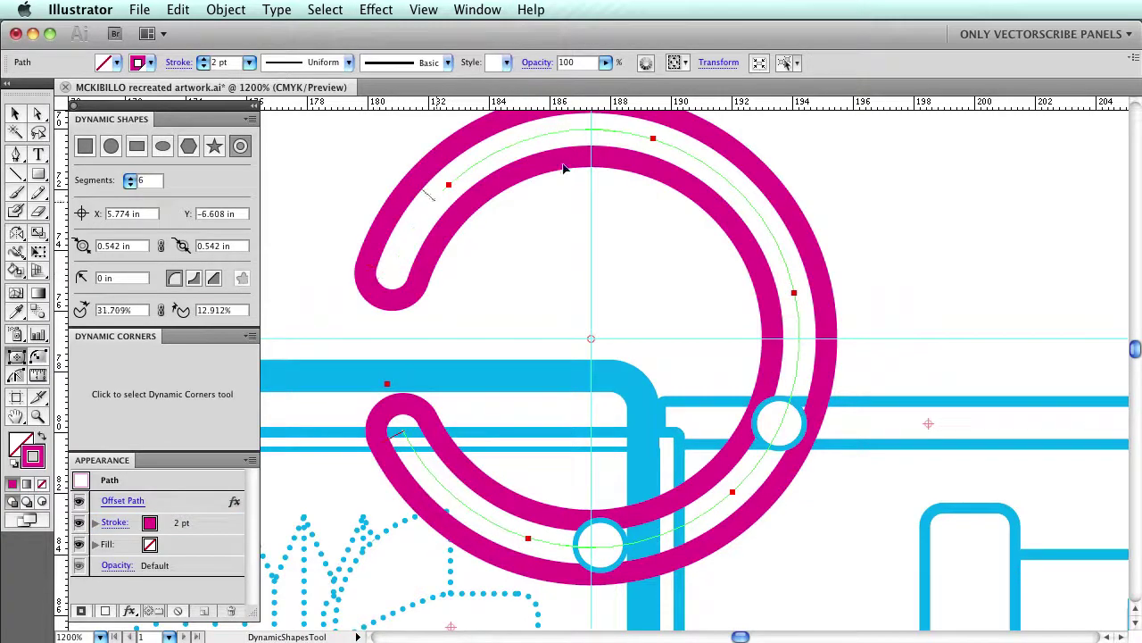
{"action": "mouse_move", "coordinate": [564, 168]}
{"action": "left_mouse_down"}
{"action": "mouse_move", "coordinate": [849, 395]}
{"action": "mouse_move", "coordinate": [797, 385]}
{"action": "left_mouse_up"}
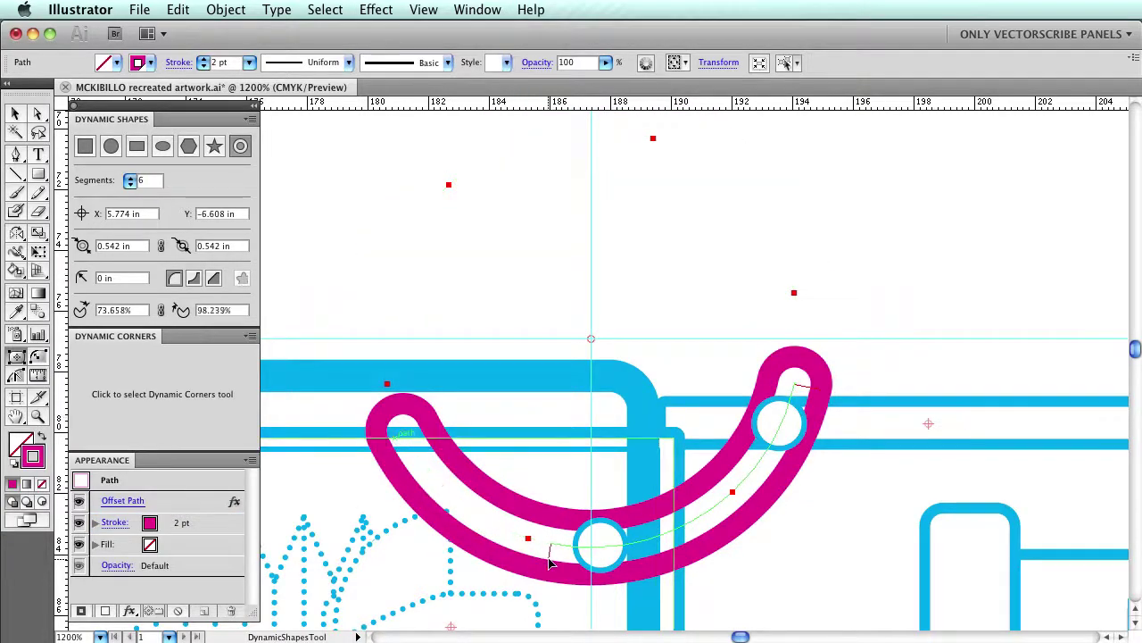
{"action": "left_click_drag", "start_coordinate": [550, 560], "coordinate": [554, 558]}
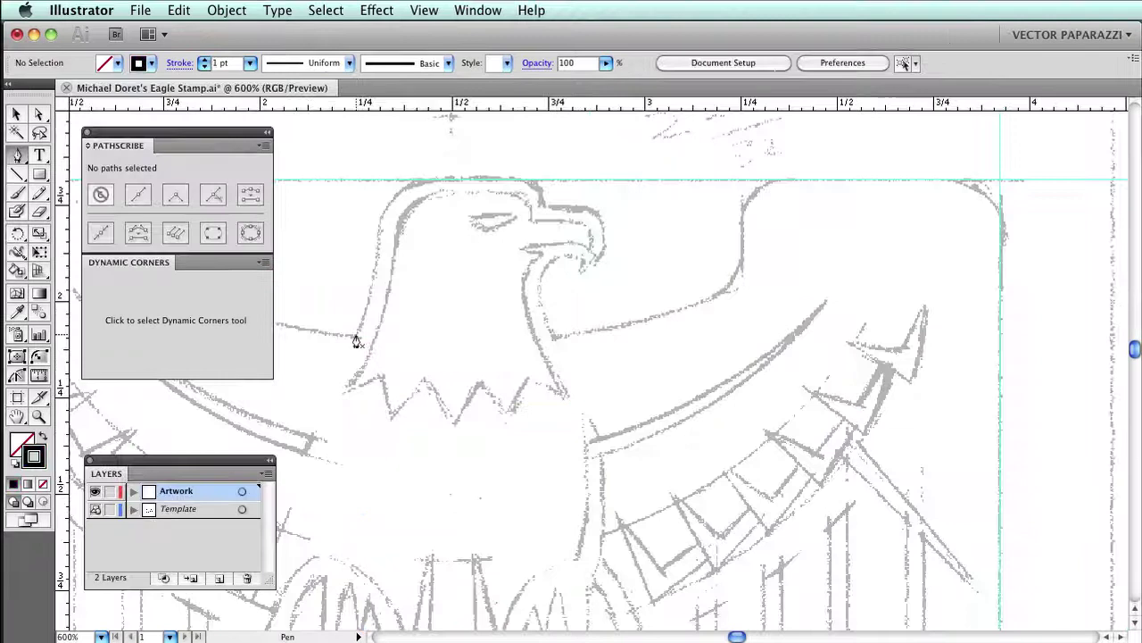
Trace corner points from the eagle's neck over the head top and around the beak
{"action": "left_click", "coordinate": [357, 335]}
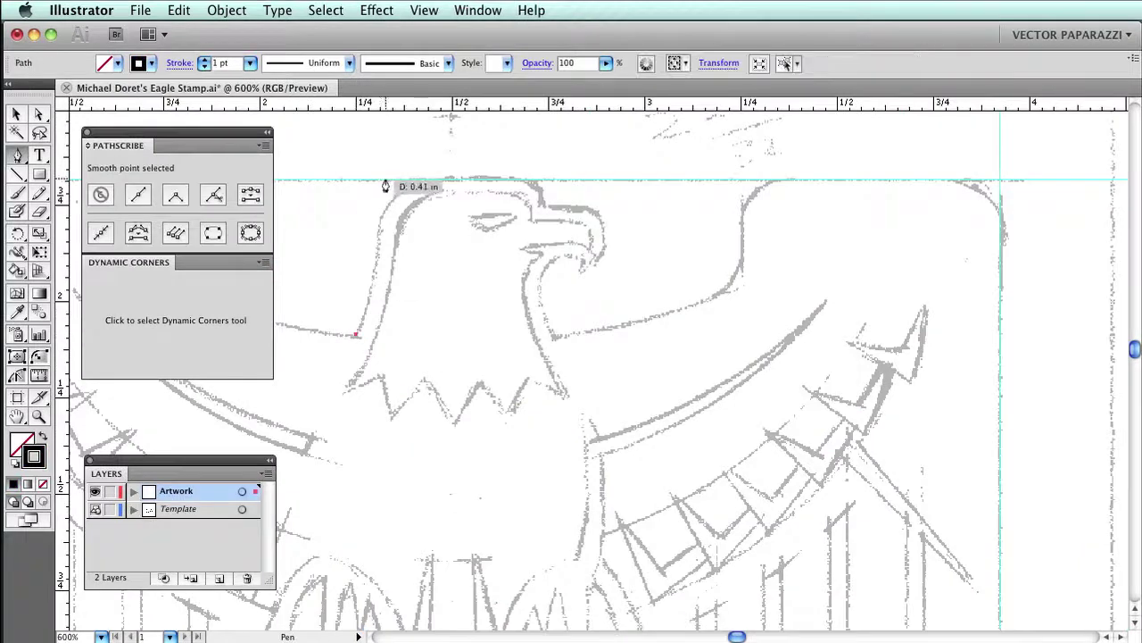
{"action": "left_click_drag", "start_coordinate": [380, 183], "coordinate": [541, 187]}
{"action": "left_click", "coordinate": [541, 182]}
{"action": "left_click", "coordinate": [541, 205]}
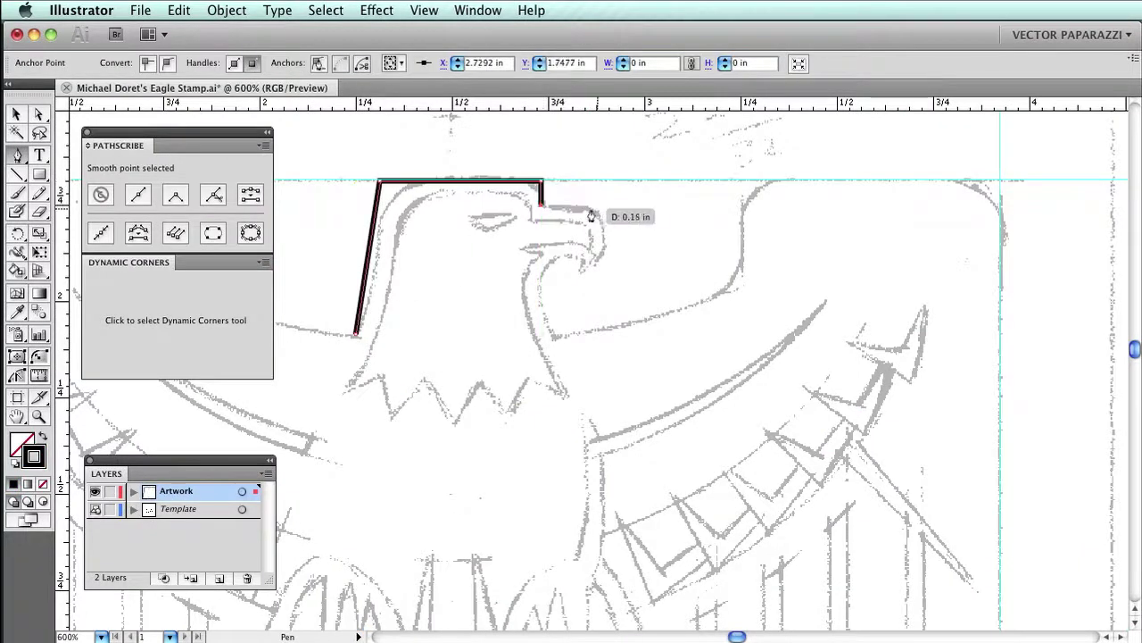
{"action": "left_click", "coordinate": [582, 208]}
{"action": "left_click", "coordinate": [607, 234]}
{"action": "left_click", "coordinate": [581, 260]}
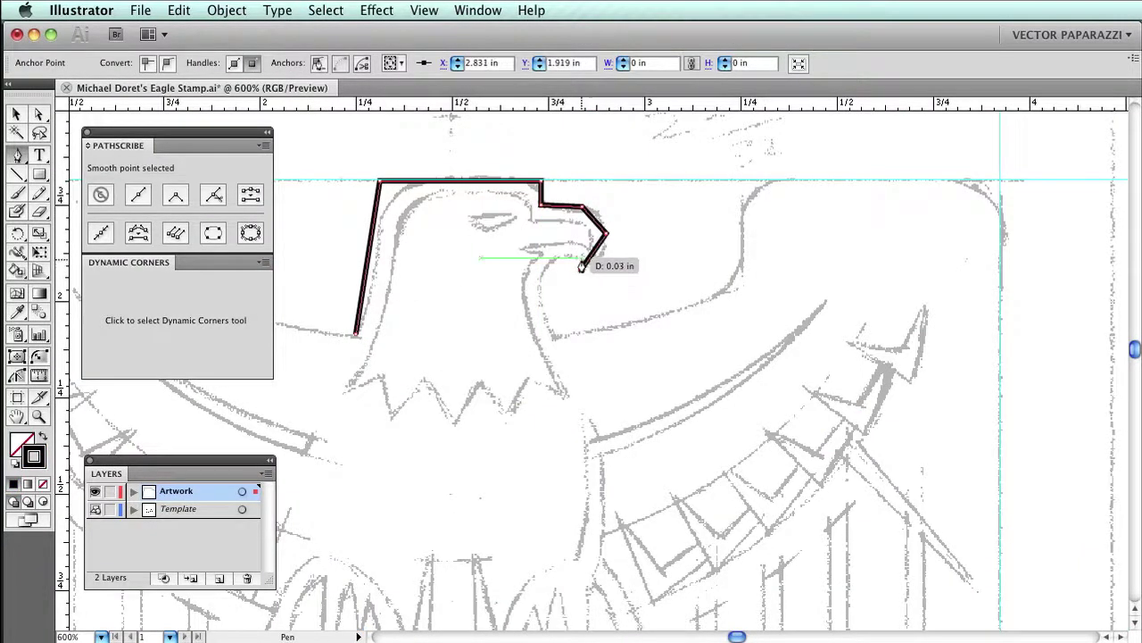
Continue the outline down the throat and neck and across the top guide to the top-right corner
{"action": "left_click", "coordinate": [541, 276]}
{"action": "left_click", "coordinate": [554, 334]}
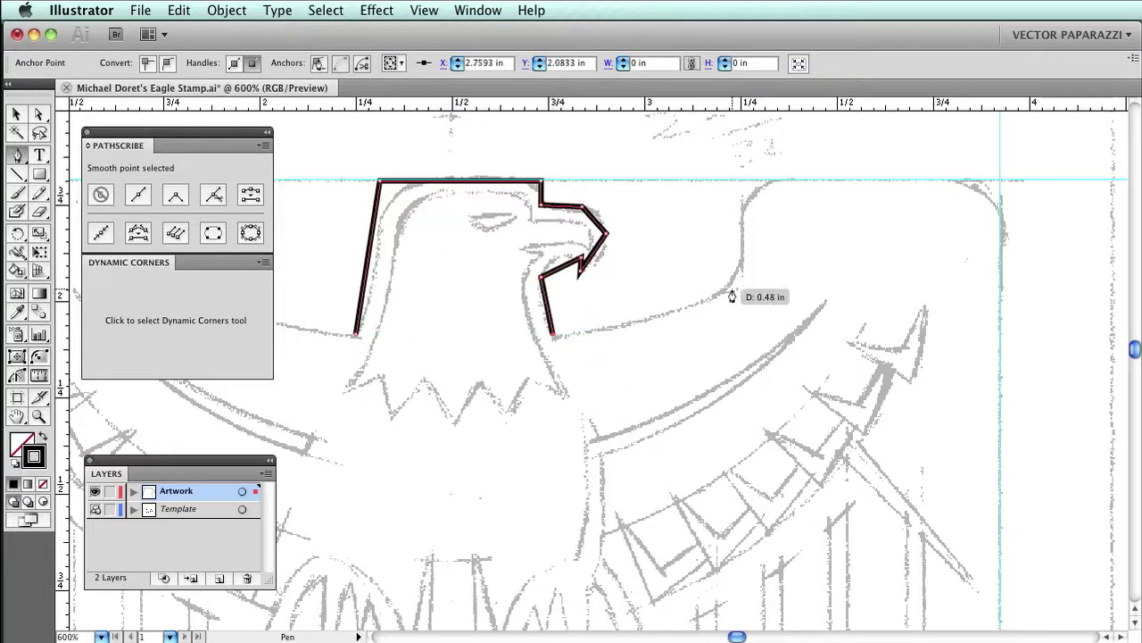
{"action": "left_click", "coordinate": [741, 288]}
{"action": "left_click", "coordinate": [741, 181]}
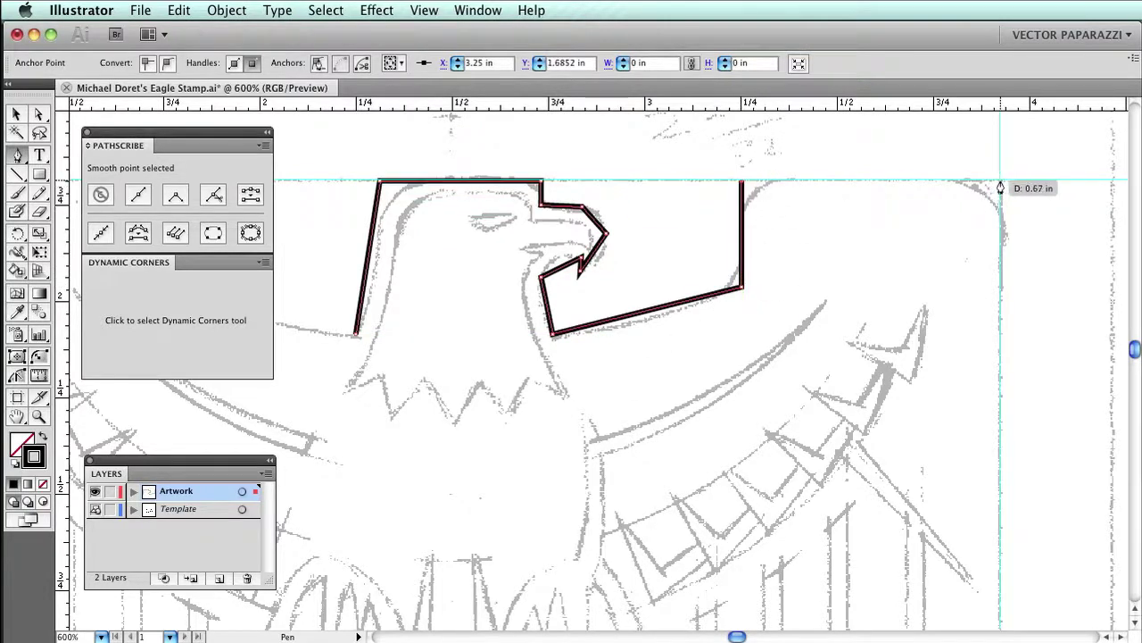
{"action": "left_click", "coordinate": [1000, 179]}
{"action": "key", "text": "cmd+z"}
{"action": "left_click", "coordinate": [997, 185]}
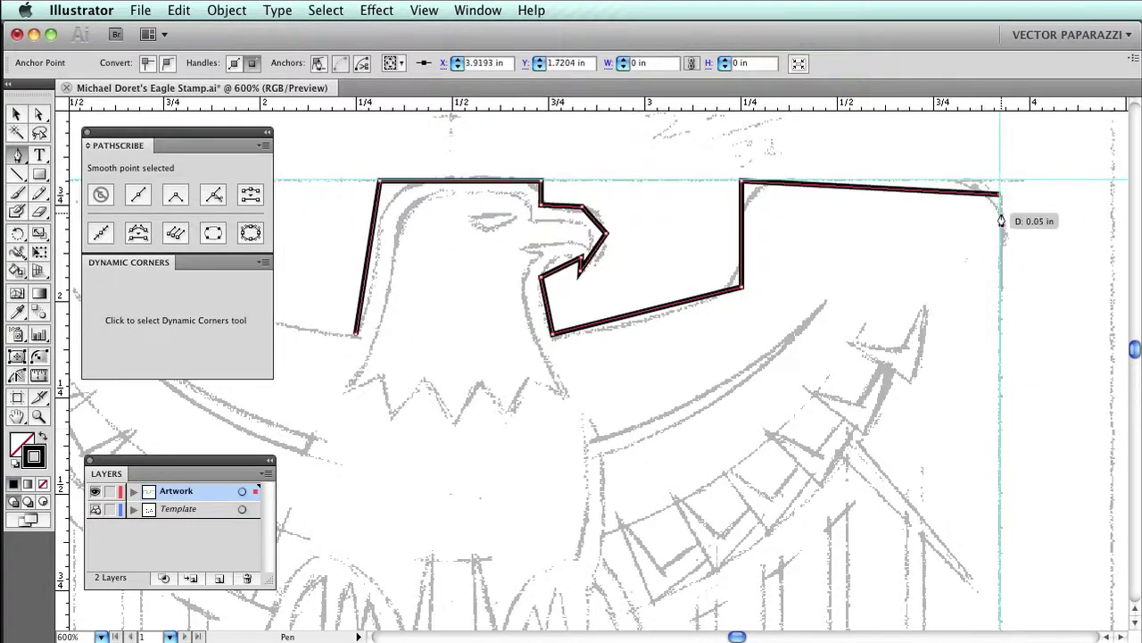
{"action": "key", "text": "cmd+z"}
{"action": "left_click", "coordinate": [1000, 180]}
Extend the outline down the stamp's right side and select the hammer's lower end and strip
{"action": "left_click", "coordinate": [1001, 582]}
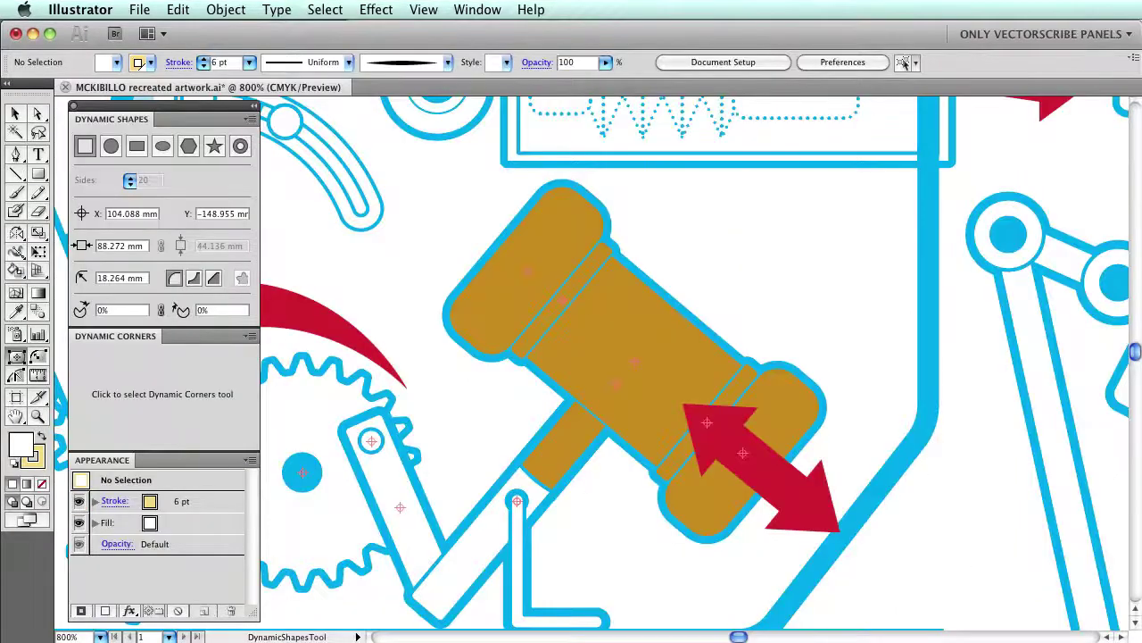
{"action": "left_click", "coordinate": [790, 415], "text": "shift"}
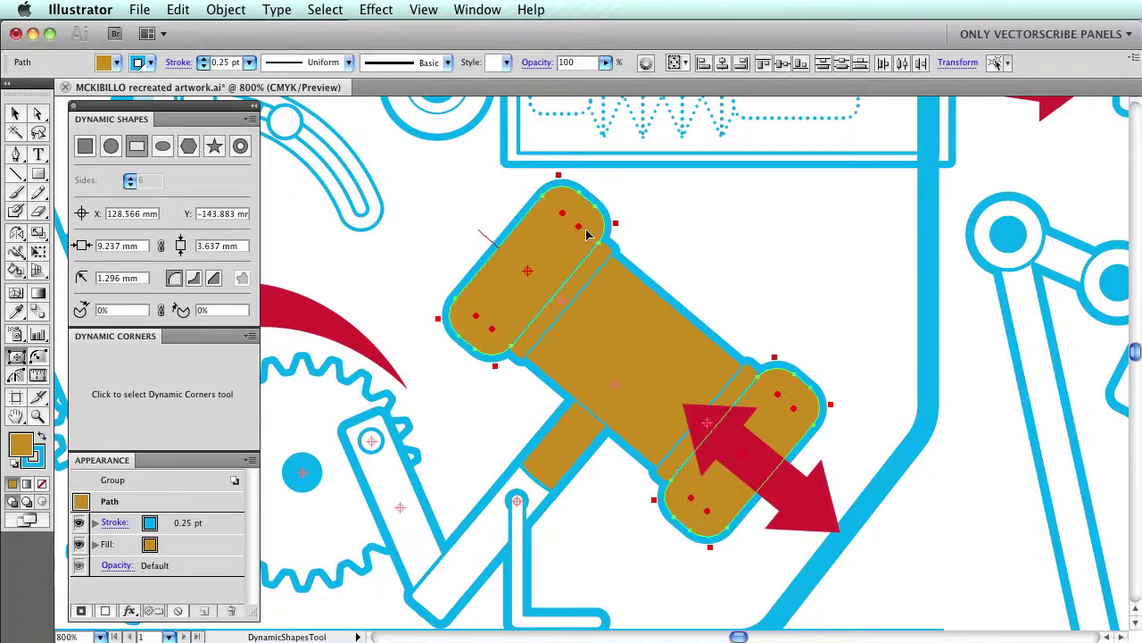
{"action": "left_click", "coordinate": [582, 278]}
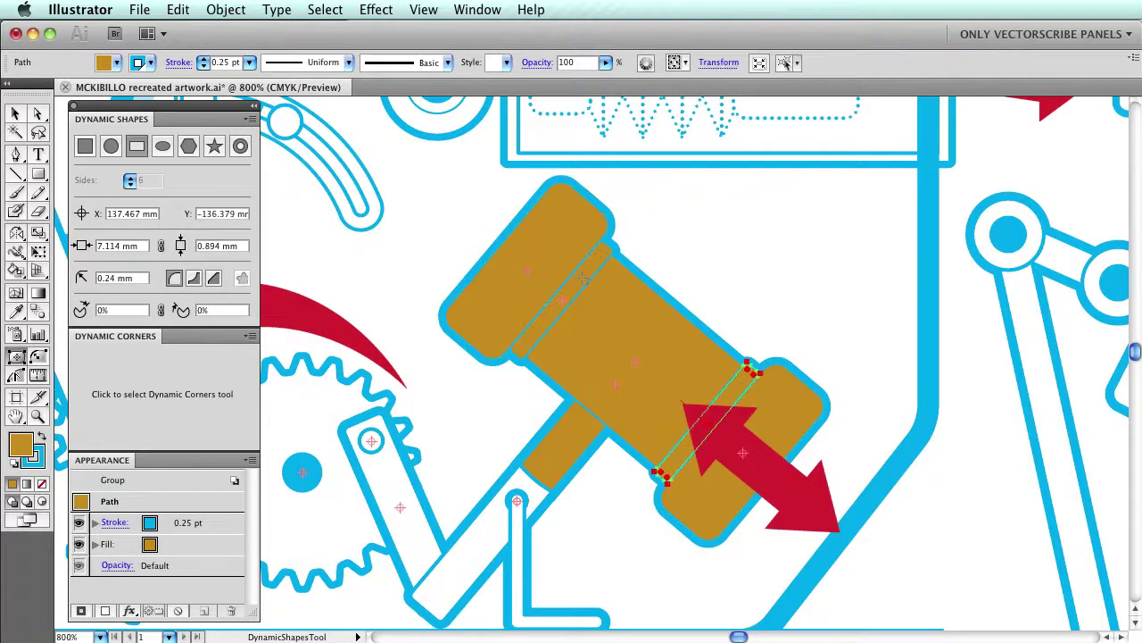
Turn the hammer's middle body rectangle into an enlarged ellipse, then deselect
{"action": "left_click", "coordinate": [558, 297]}
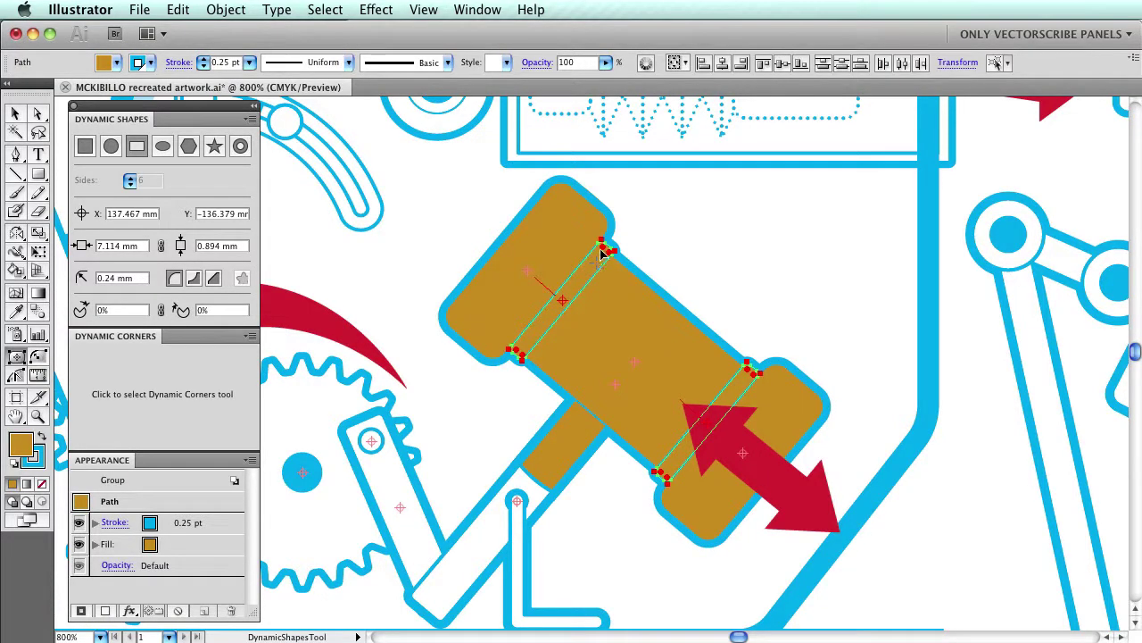
{"action": "left_click", "coordinate": [161, 148]}
{"action": "left_click_drag", "start_coordinate": [705, 351], "coordinate": [740, 332]}
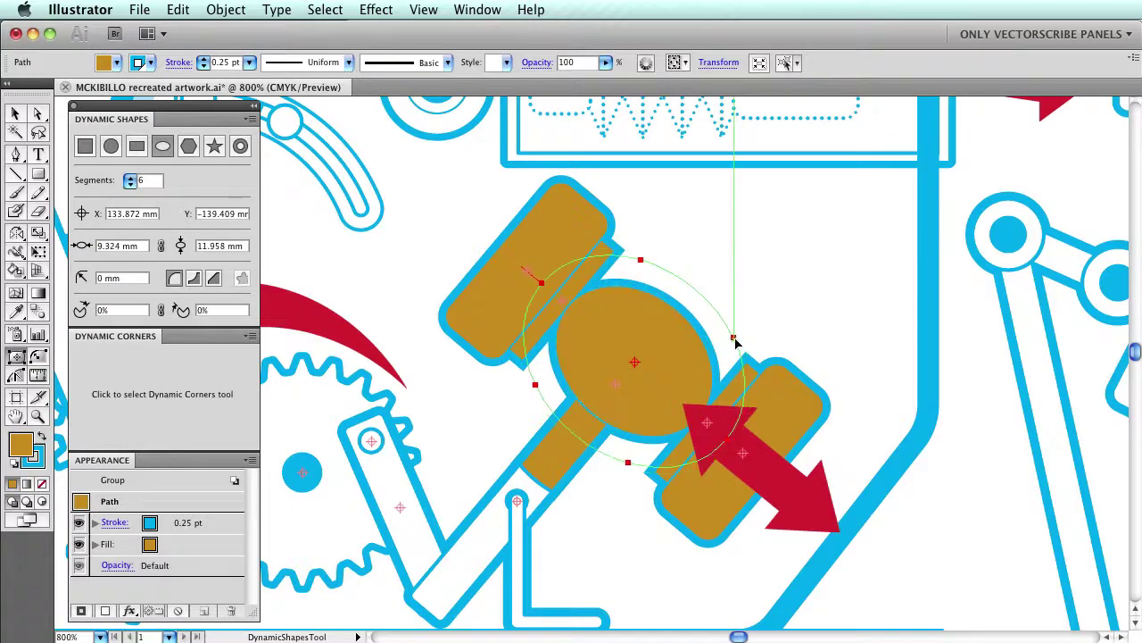
{"action": "key", "text": "v"}
{"action": "left_click", "coordinate": [739, 305]}
Edit the large gear as a live star shape and reduce it to 19 teeth
{"action": "left_click_drag", "start_coordinate": [508, 417], "coordinate": [815, 322]}
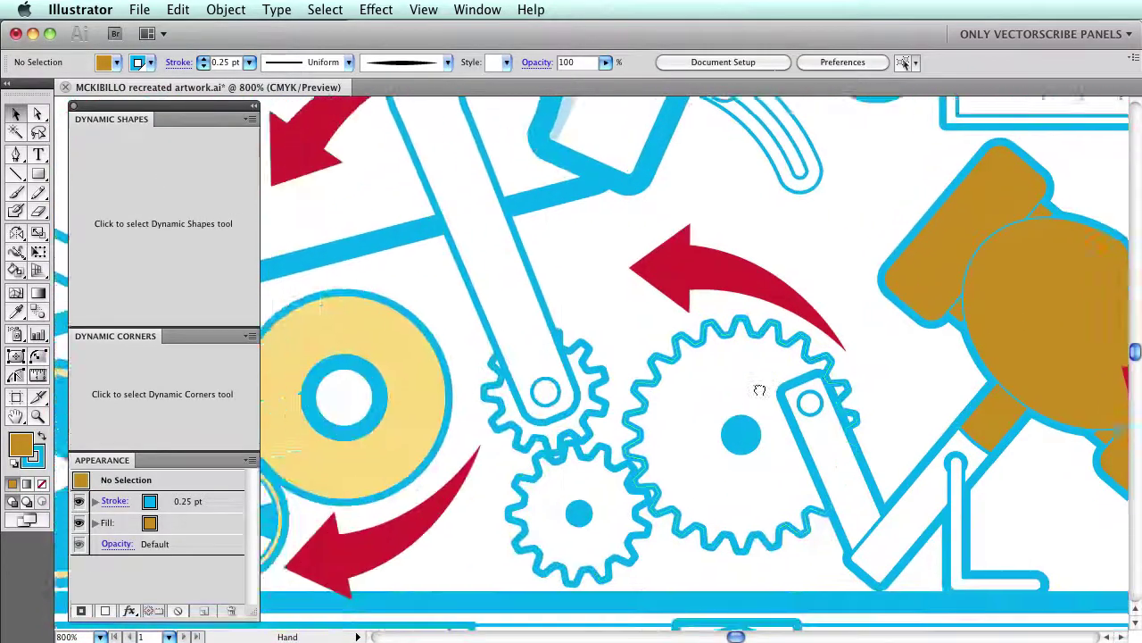
{"action": "left_click_drag", "start_coordinate": [729, 286], "coordinate": [622, 274]}
{"action": "left_click", "coordinate": [622, 274]}
{"action": "key", "text": "super+equal"}
{"action": "scroll", "coordinate": [598, 266], "scroll_direction": "right", "scroll_amount": 2}
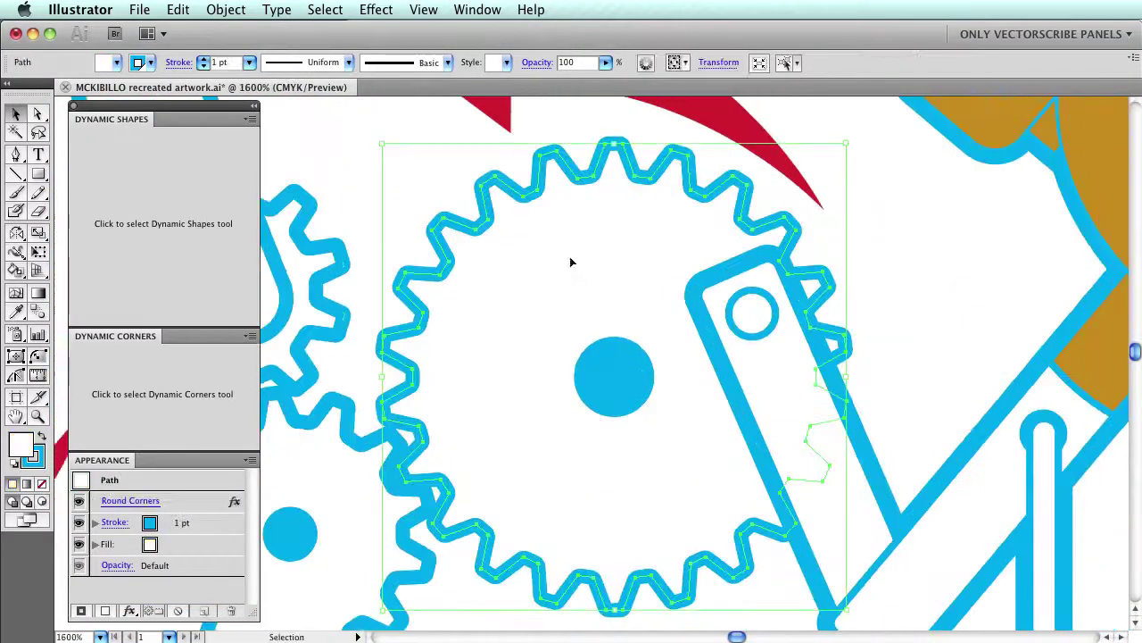
{"action": "left_click", "coordinate": [214, 223]}
{"action": "key", "text": "Down"}
{"action": "key", "text": "Down"}
{"action": "key", "text": "Down"}
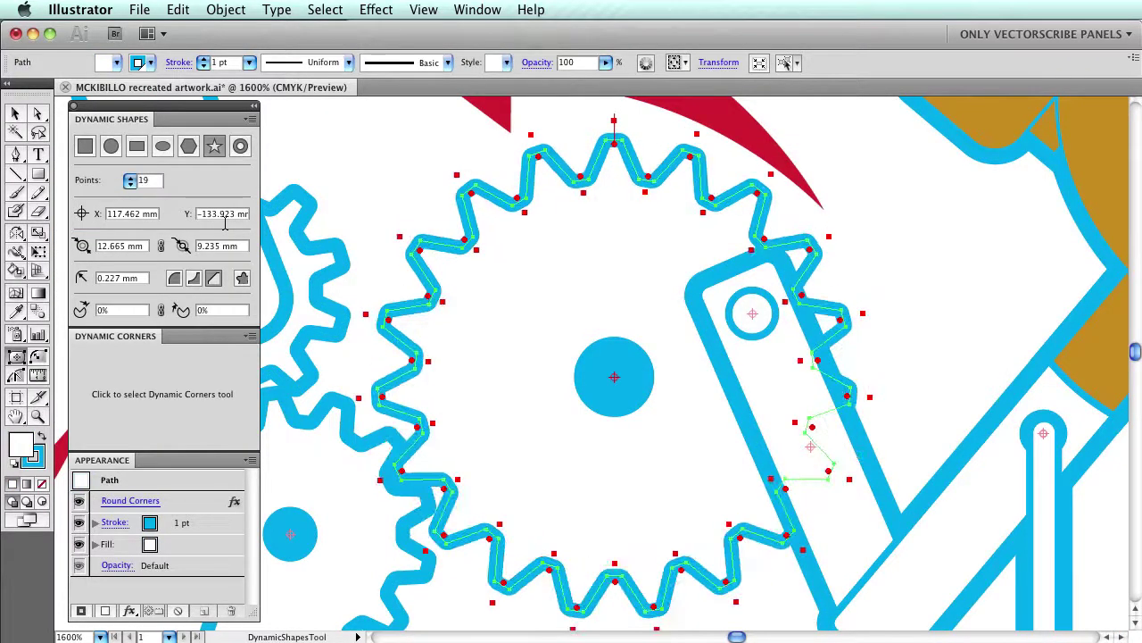
Adjust the spoke width of the large blue spoked wheel
{"action": "key", "text": "super+minus"}
{"action": "left_click_drag", "start_coordinate": [268, 301], "coordinate": [746, 366]}
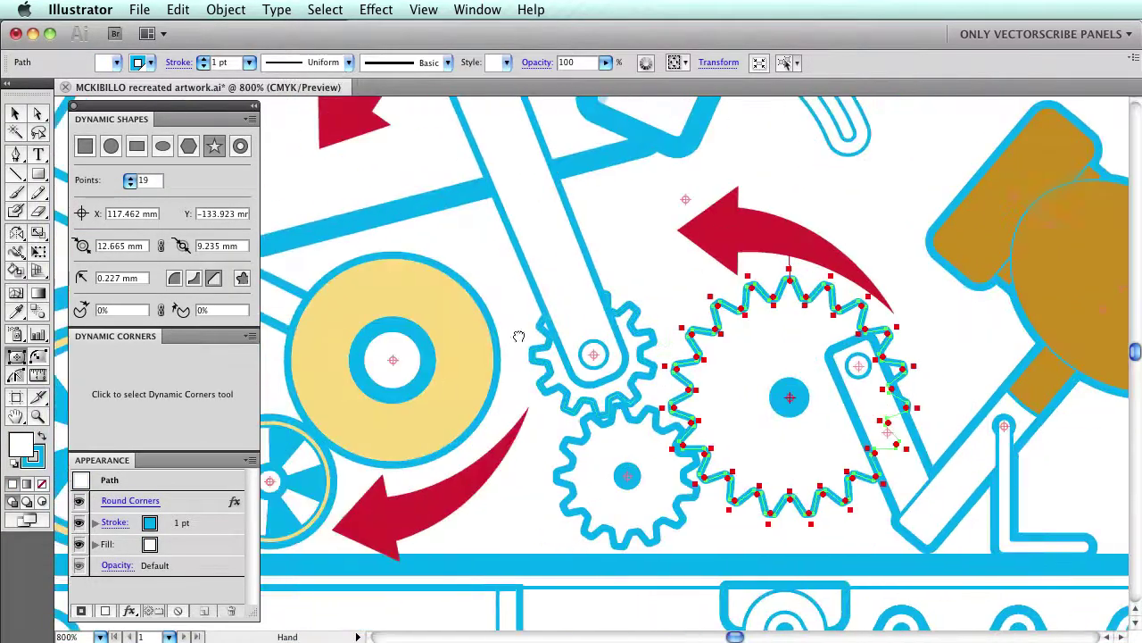
{"action": "left_click", "coordinate": [543, 331]}
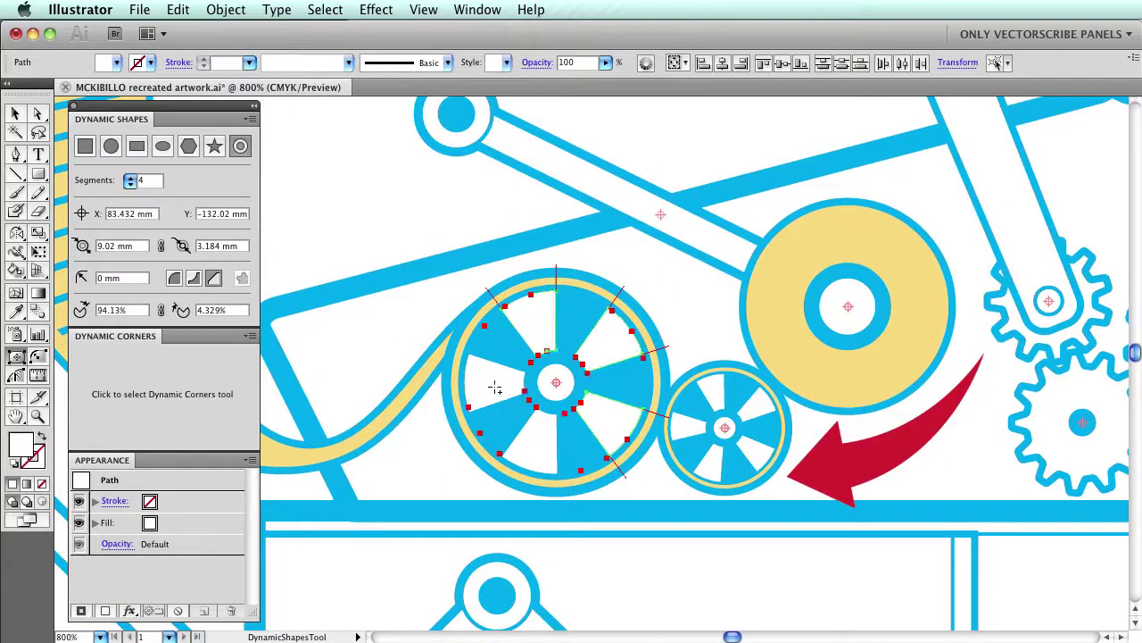
{"action": "left_click_drag", "start_coordinate": [519, 300], "coordinate": [513, 306]}
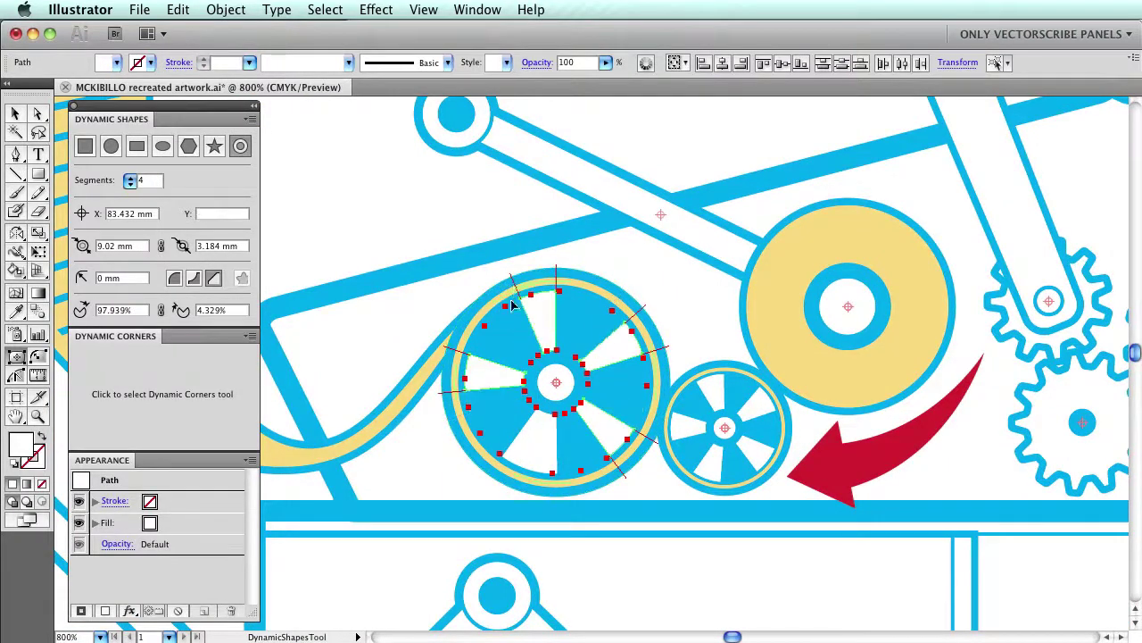
{"action": "mouse_move", "coordinate": [527, 456]}
{"action": "left_mouse_down"}
{"action": "mouse_move", "coordinate": [559, 489]}
{"action": "mouse_move", "coordinate": [579, 473]}
{"action": "left_mouse_up"}
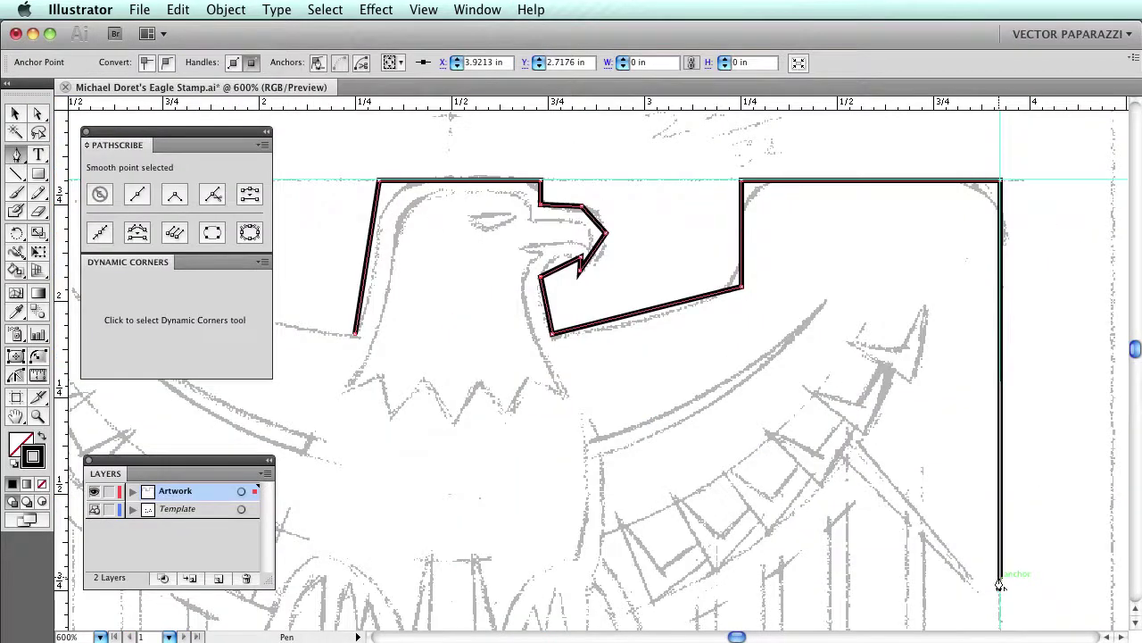
Bend the outline's left edge into a curve and make the beak notch anchors smooth
{"action": "key", "text": "a"}
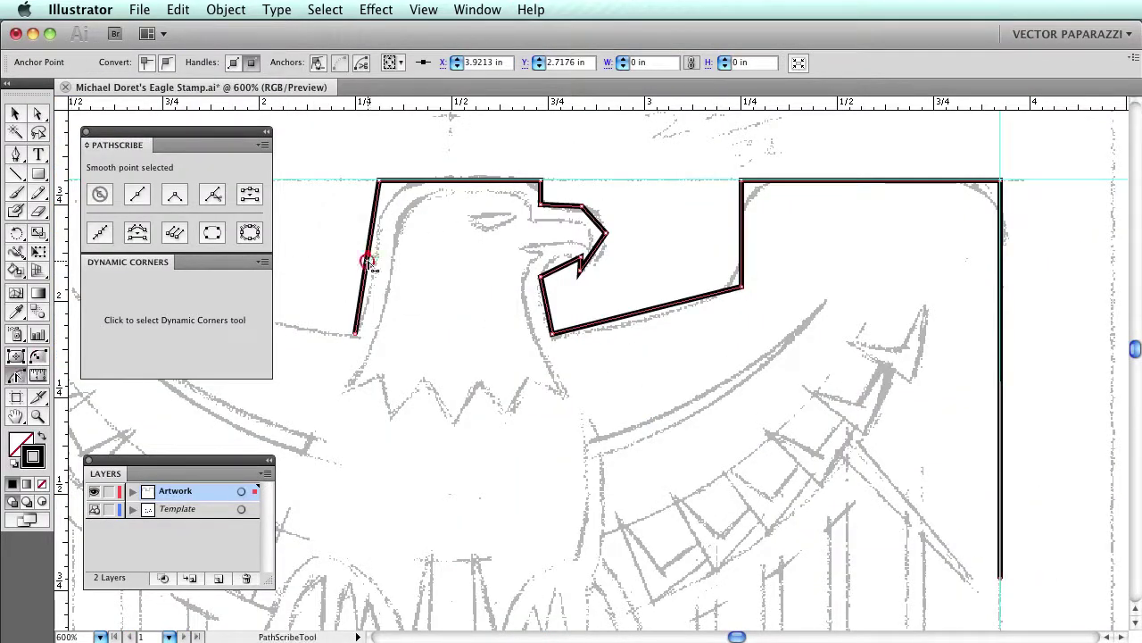
{"action": "left_click_drag", "start_coordinate": [368, 260], "coordinate": [376, 261]}
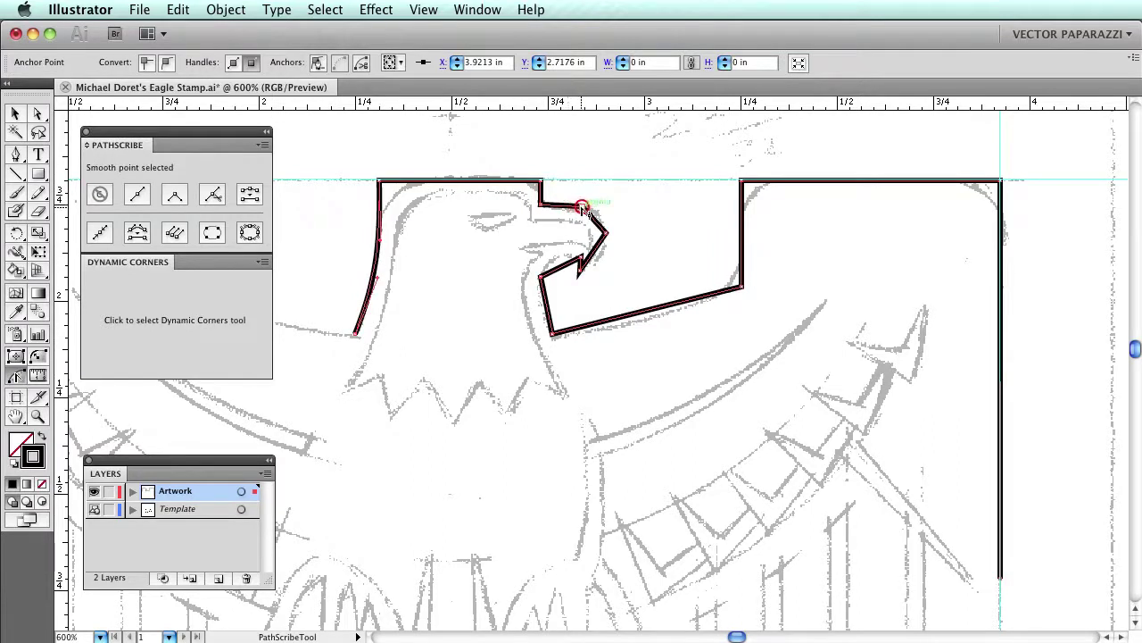
{"action": "left_click", "coordinate": [579, 267], "text": "shift"}
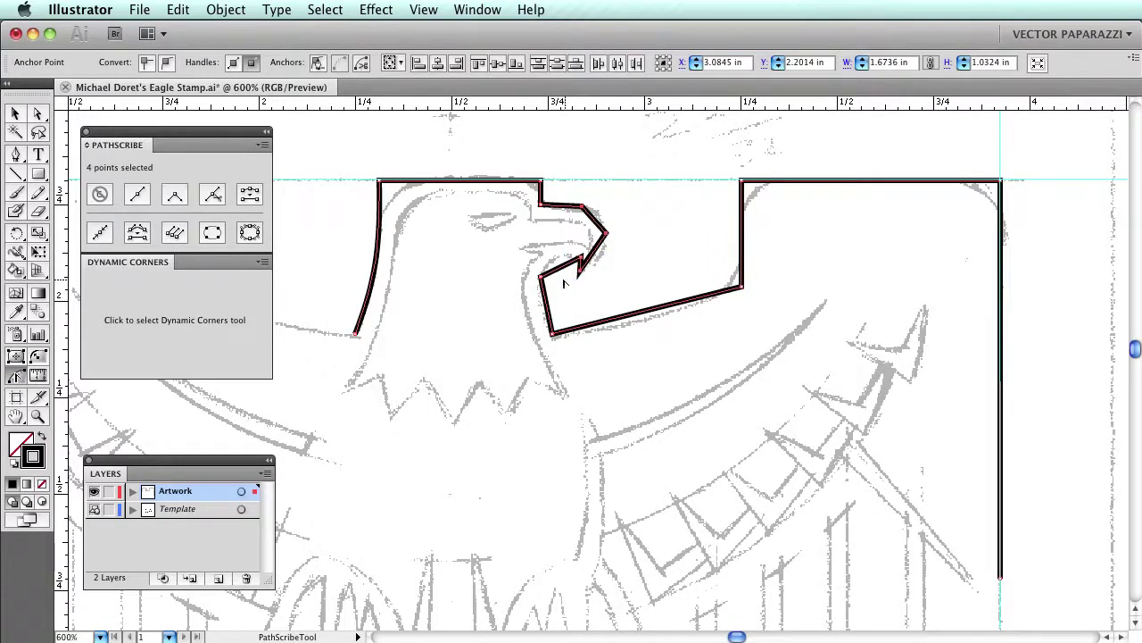
{"action": "left_click", "coordinate": [140, 197]}
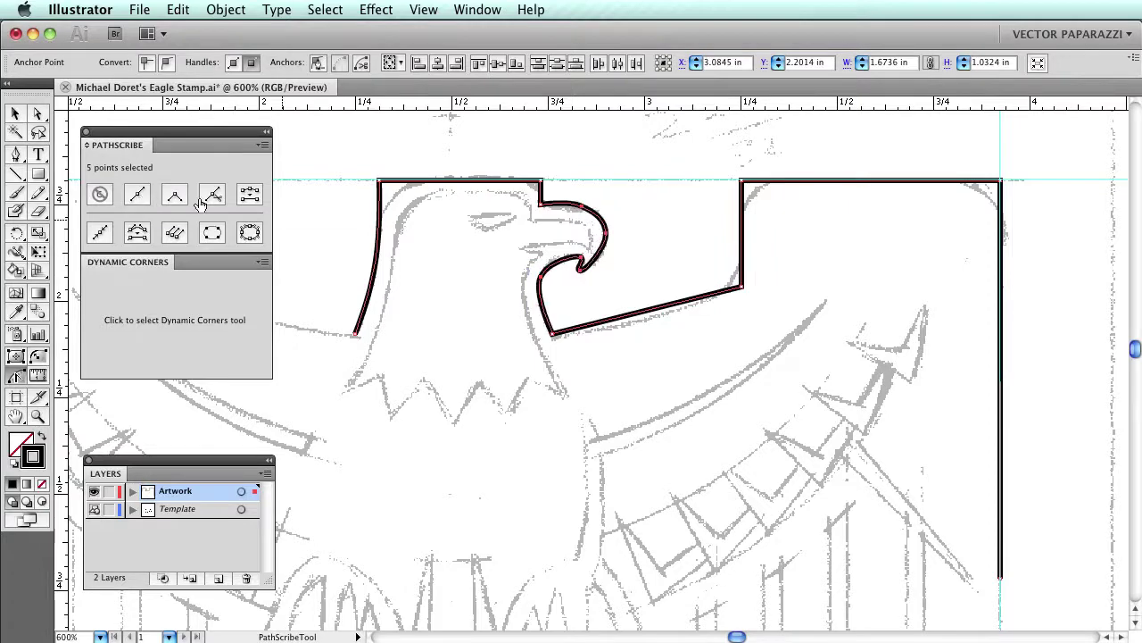
Reshape the beak's top curve, hook tip and inner hook curve, and nudge the notch corner
{"action": "key", "text": "super+equal"}
{"action": "left_click", "coordinate": [745, 263]}
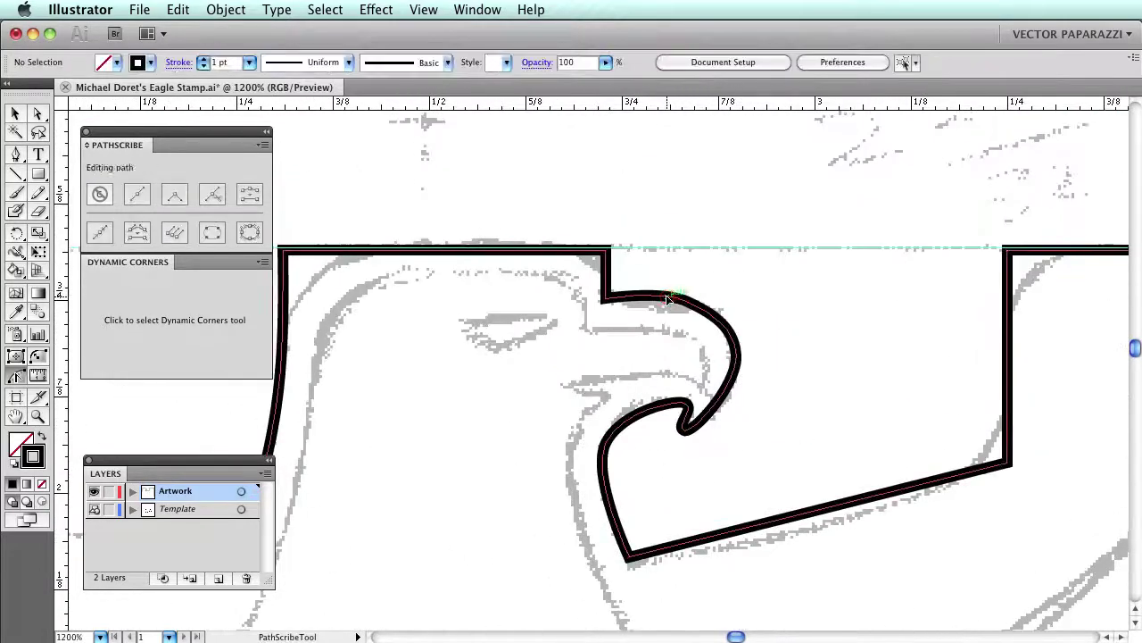
{"action": "left_click", "coordinate": [688, 304]}
{"action": "left_click_drag", "start_coordinate": [687, 303], "coordinate": [726, 306]}
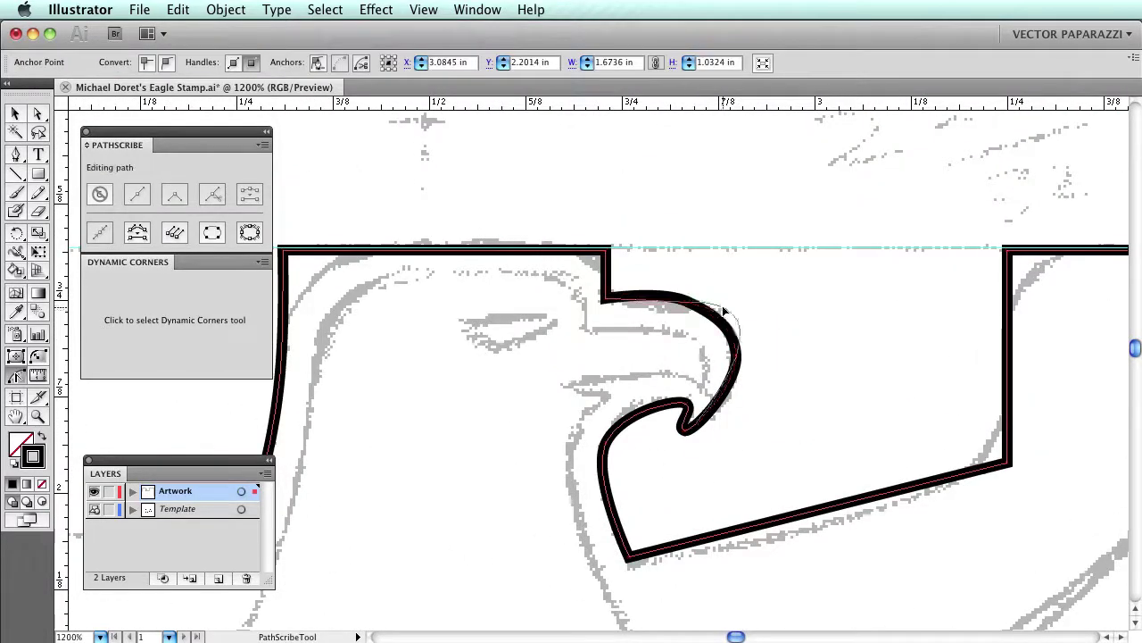
{"action": "left_click", "coordinate": [683, 426]}
{"action": "mouse_move", "coordinate": [684, 432]}
{"action": "left_mouse_down"}
{"action": "mouse_move", "coordinate": [712, 432]}
{"action": "mouse_move", "coordinate": [694, 409]}
{"action": "mouse_move", "coordinate": [674, 408]}
{"action": "mouse_move", "coordinate": [648, 441]}
{"action": "left_mouse_up"}
{"action": "left_click", "coordinate": [674, 408]}
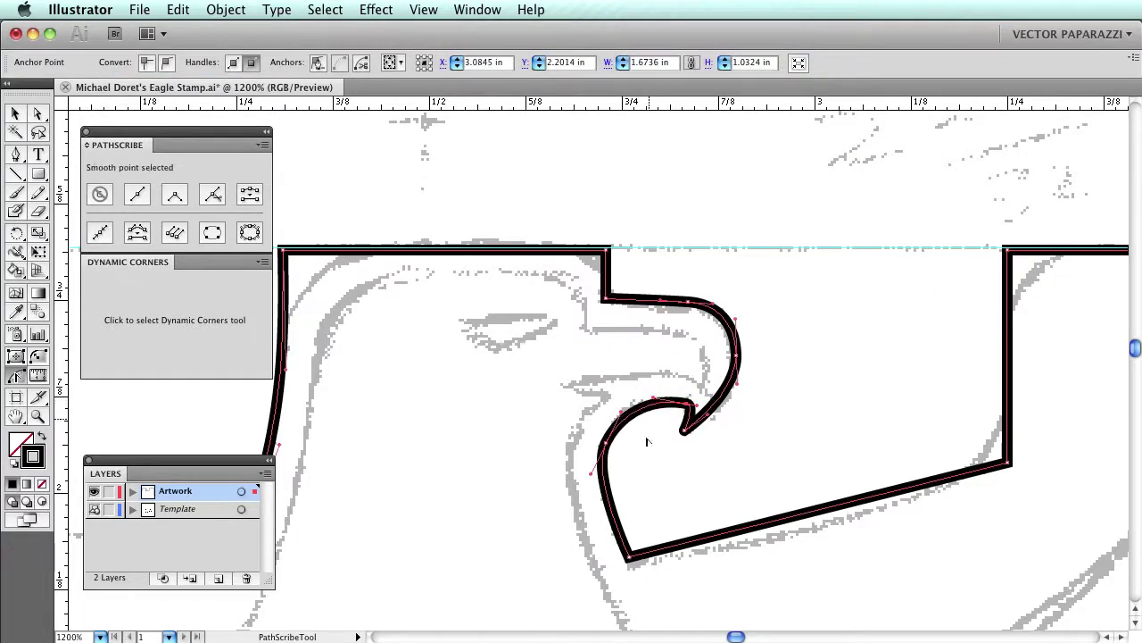
{"action": "left_click_drag", "start_coordinate": [635, 558], "coordinate": [634, 564]}
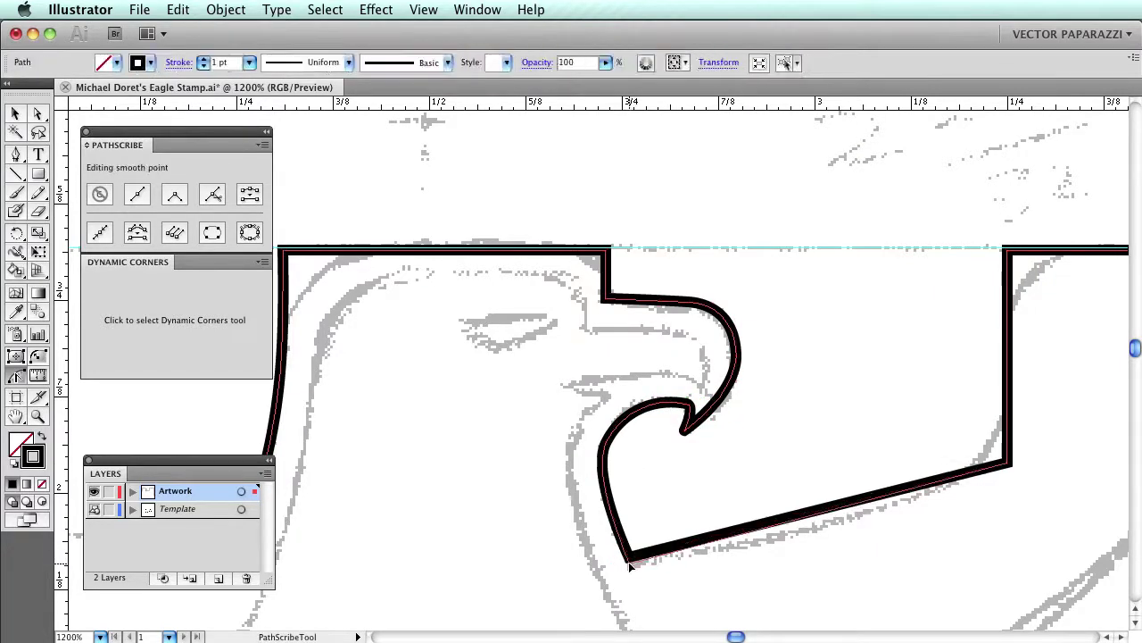
{"action": "key", "text": "super+minus"}
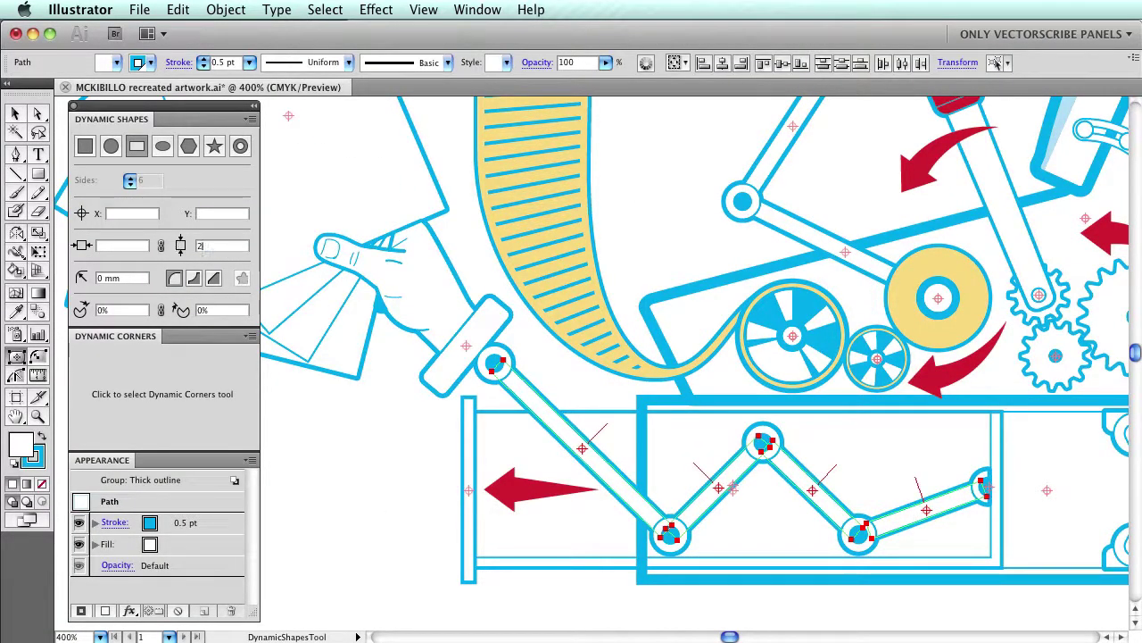
Set the zigzag linkage bars' thickness to 2.5 mm and deselect
{"action": "type", "text": ".5"}
{"action": "key", "text": "Return"}
{"action": "key", "text": "super+shift+a"}
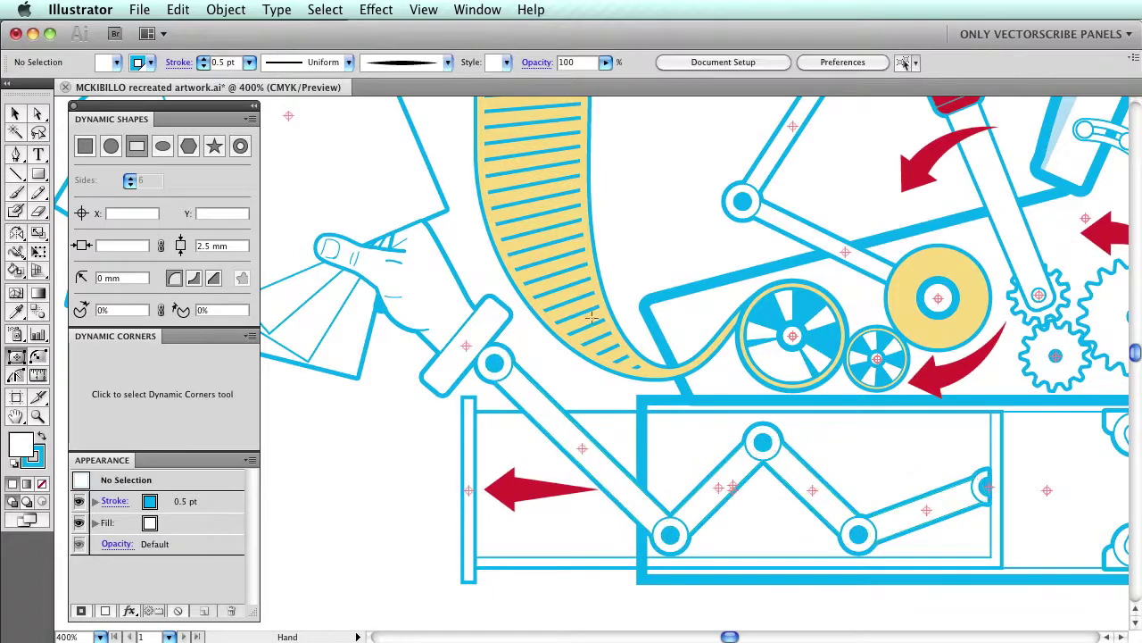
Resize the two wrist bars near the open hand and round the tilted bar's corners
{"action": "key", "text": "super+minus"}
{"action": "scroll", "coordinate": [590, 316], "scroll_direction": "right", "scroll_amount": 5}
{"action": "scroll", "coordinate": [591, 316], "scroll_direction": "up", "scroll_amount": 3}
{"action": "key", "text": "super+equal"}
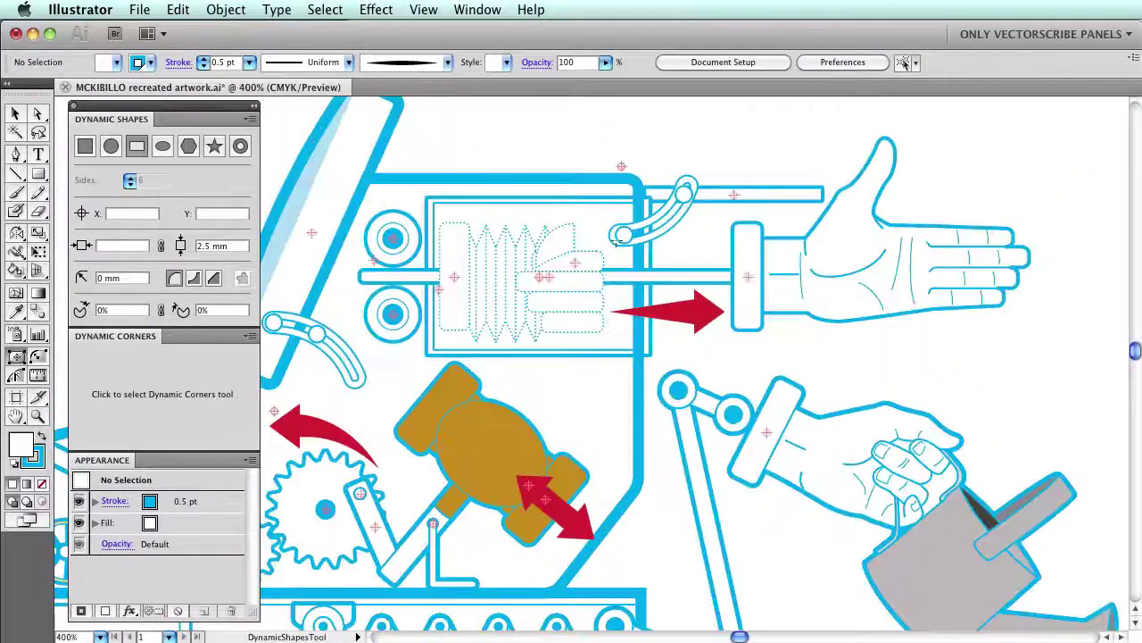
{"action": "left_click", "coordinate": [747, 268]}
{"action": "left_click", "coordinate": [799, 391], "text": "shift"}
{"action": "left_click_drag", "start_coordinate": [802, 393], "coordinate": [814, 403]}
{"action": "left_click", "coordinate": [865, 369]}
{"action": "key", "text": "v"}
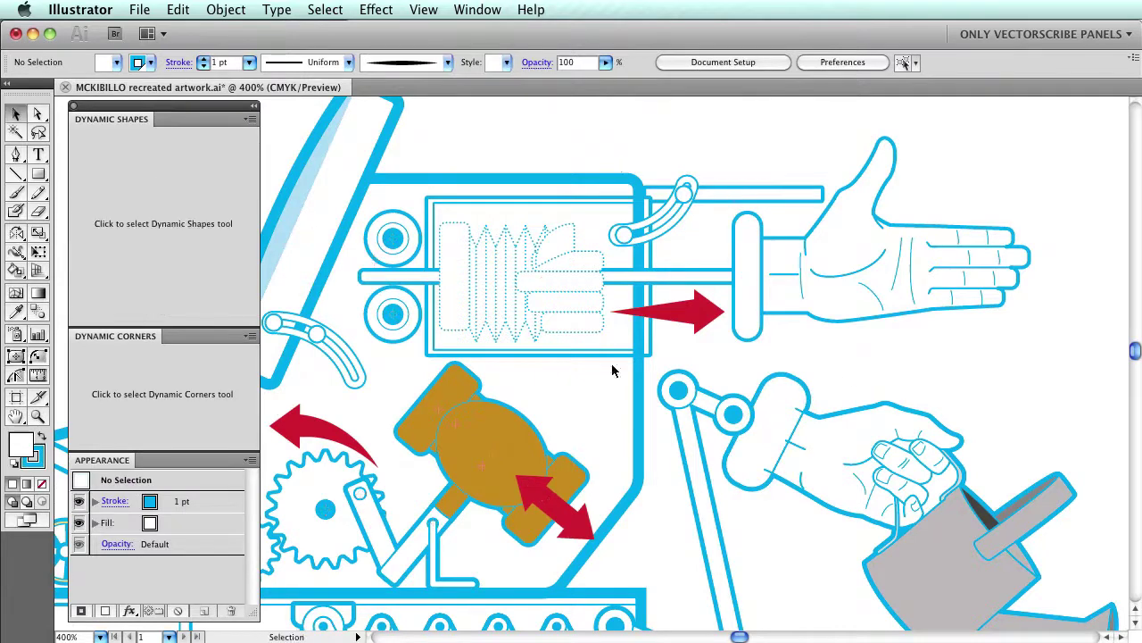
{"action": "scroll", "coordinate": [675, 413], "scroll_direction": "left", "scroll_amount": 10}
Select the curved hook as a live shape and view the spoked wheels at 800%
{"action": "left_click", "coordinate": [675, 413]}
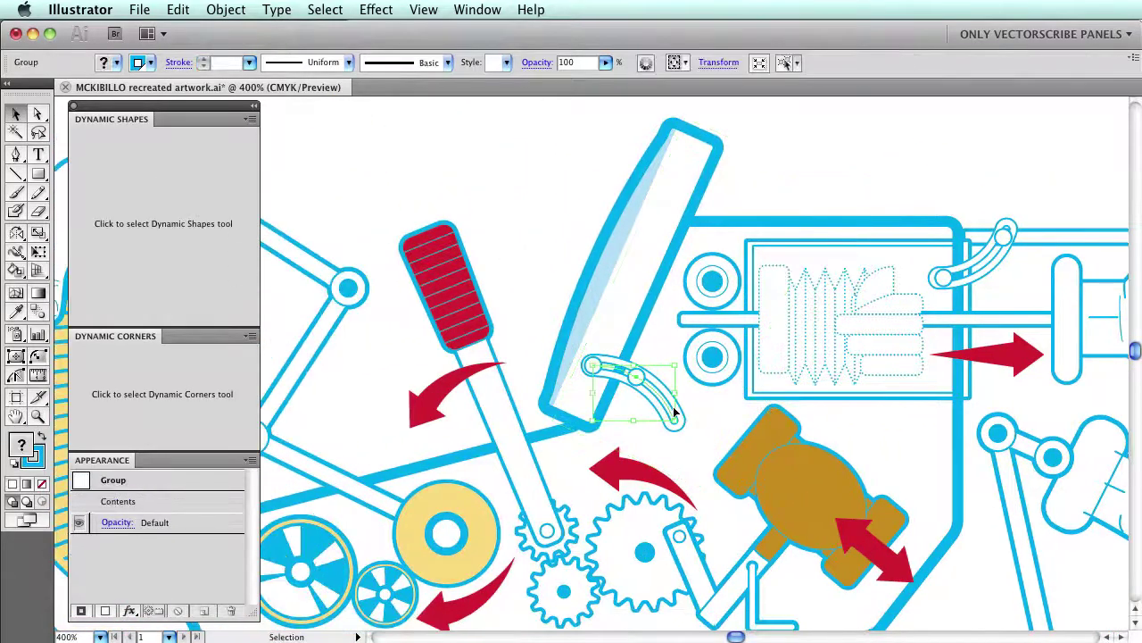
{"action": "key", "text": "d"}
{"action": "left_click", "coordinate": [687, 431]}
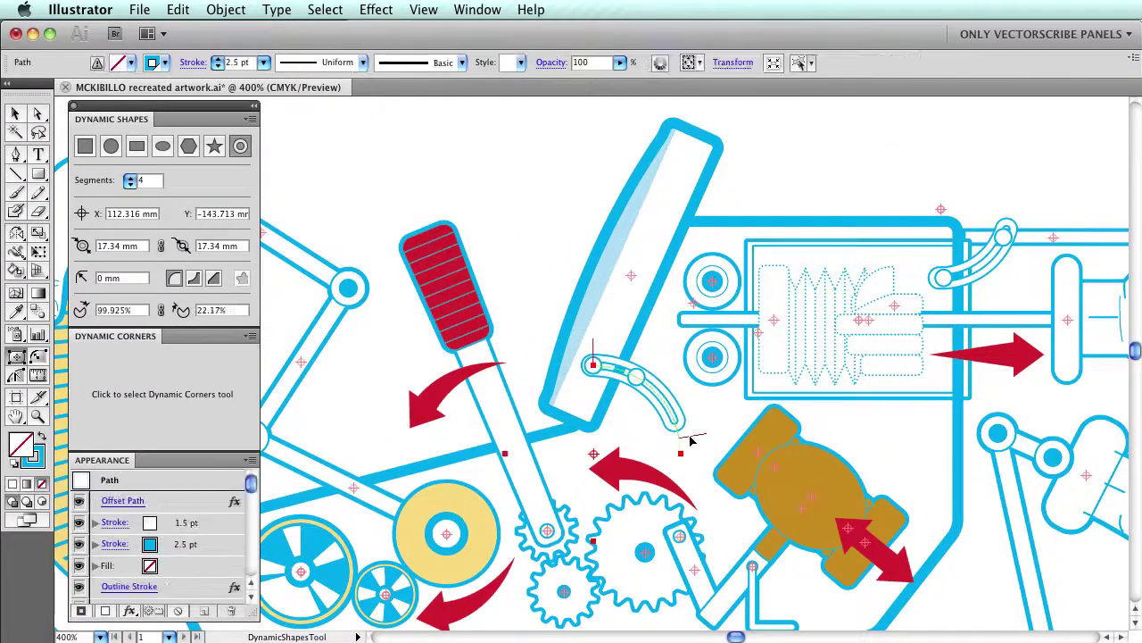
{"action": "left_click_drag", "start_coordinate": [686, 465], "coordinate": [904, 510]}
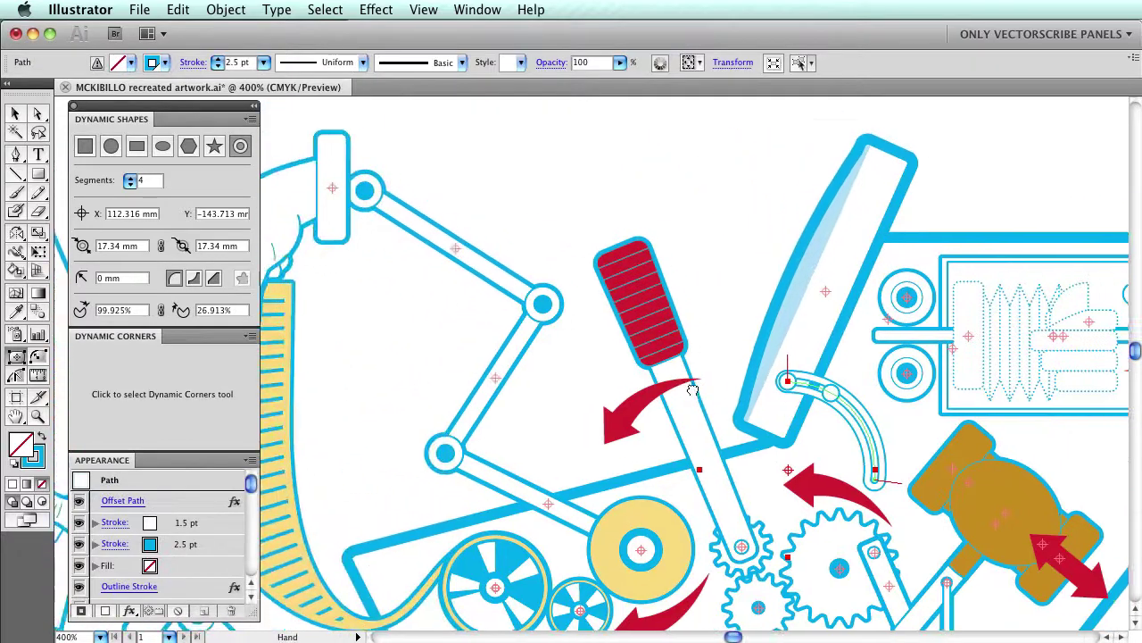
{"action": "key", "text": "ctrl+equal"}
{"action": "key", "text": "ctrl+equal"}
{"action": "left_click_drag", "start_coordinate": [631, 276], "coordinate": [848, 331]}
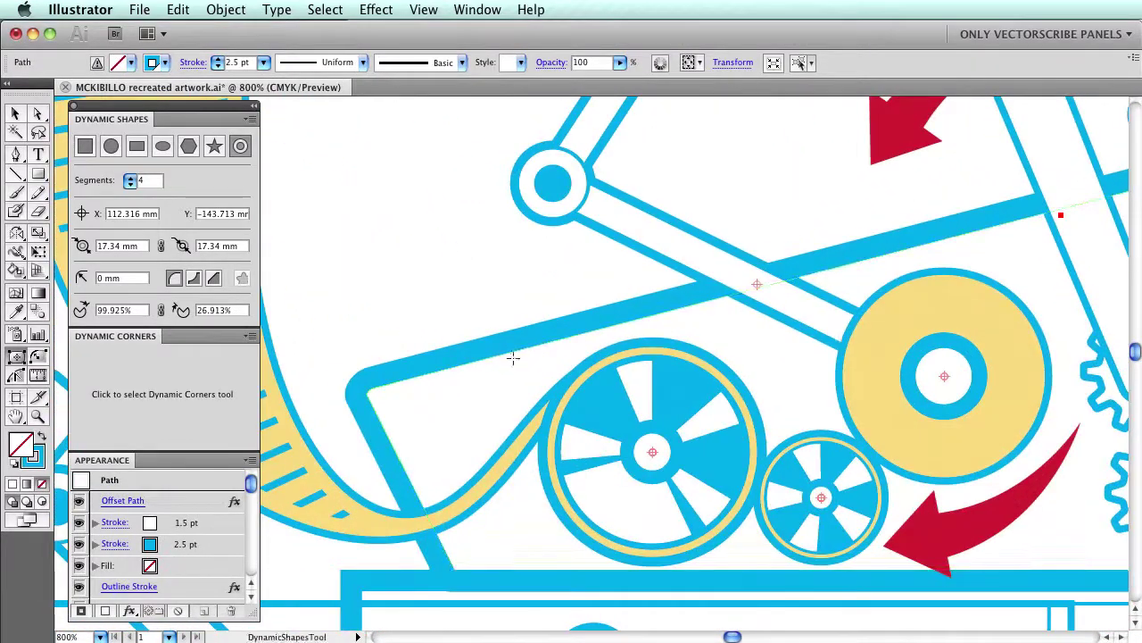
Inspect corner radii with Dynamic Corners, showing the brown hammer piece at 3.175 mm
{"action": "key", "text": "shift+d"}
{"action": "left_click", "coordinate": [446, 432], "text": "shift"}
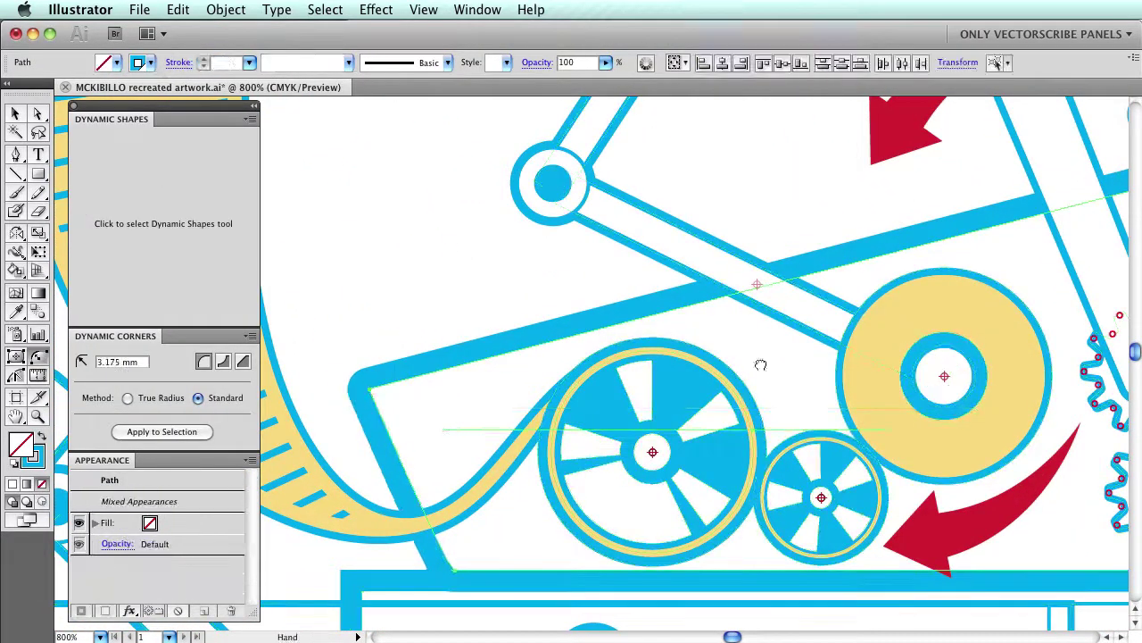
{"action": "scroll", "coordinate": [760, 365], "scroll_direction": "right", "scroll_amount": 10}
{"action": "scroll", "coordinate": [905, 437], "scroll_direction": "down", "scroll_amount": 5}
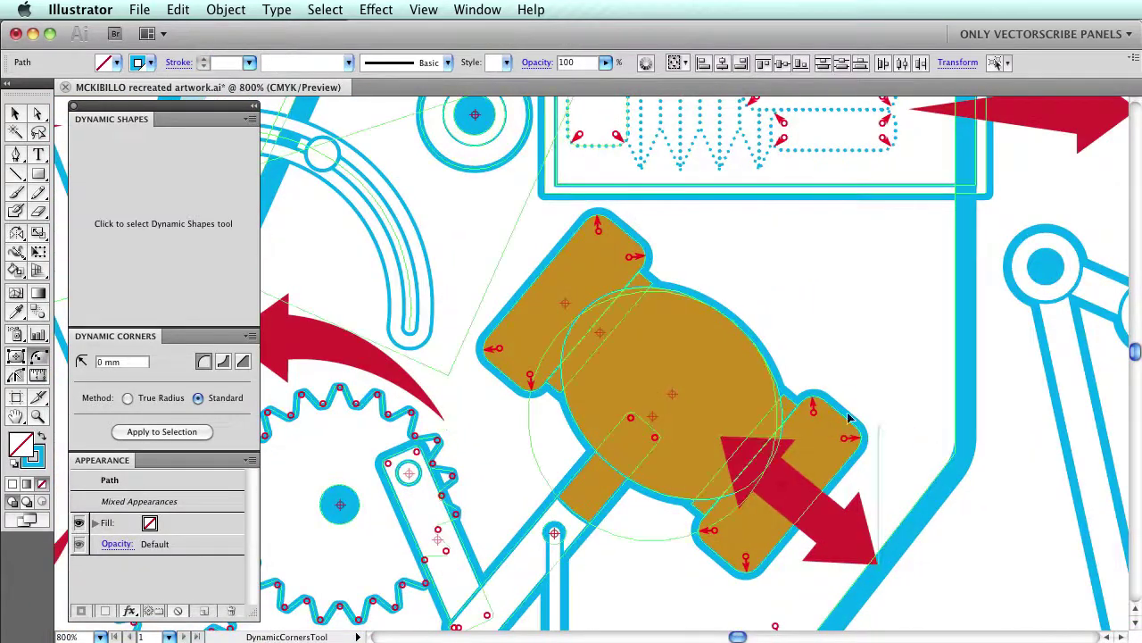
{"action": "left_click", "coordinate": [848, 418]}
{"action": "scroll", "coordinate": [883, 316], "scroll_direction": "up", "scroll_amount": 5}
{"action": "scroll", "coordinate": [839, 308], "scroll_direction": "up", "scroll_amount": 5}
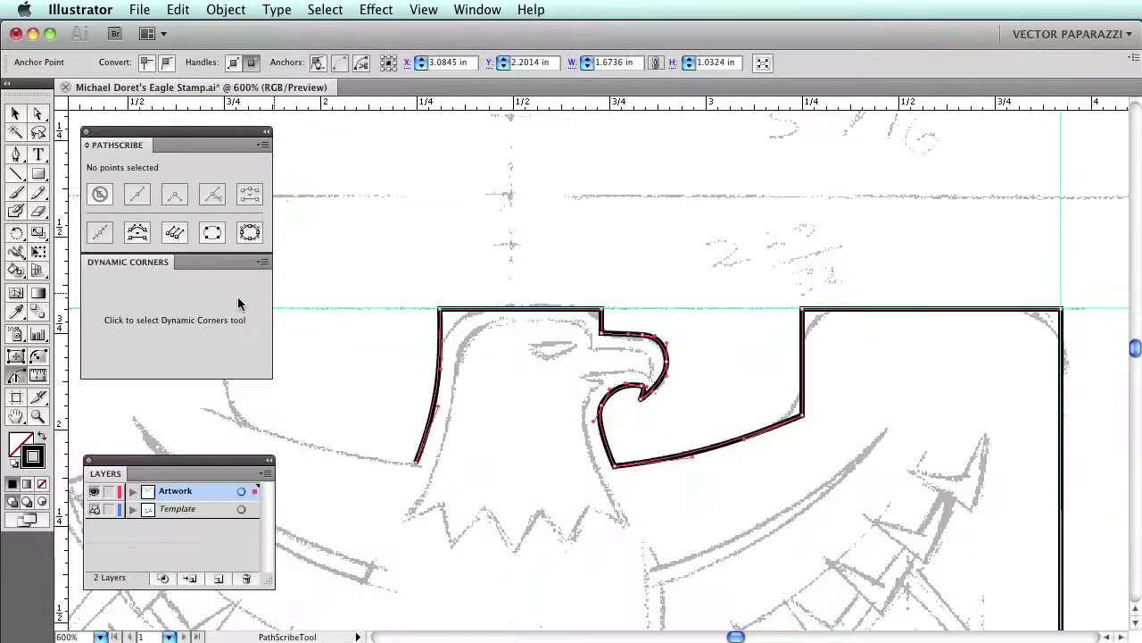
Round the outline's top-left corner, the beak notch corners and the top-right corner
{"action": "left_click", "coordinate": [485, 357]}
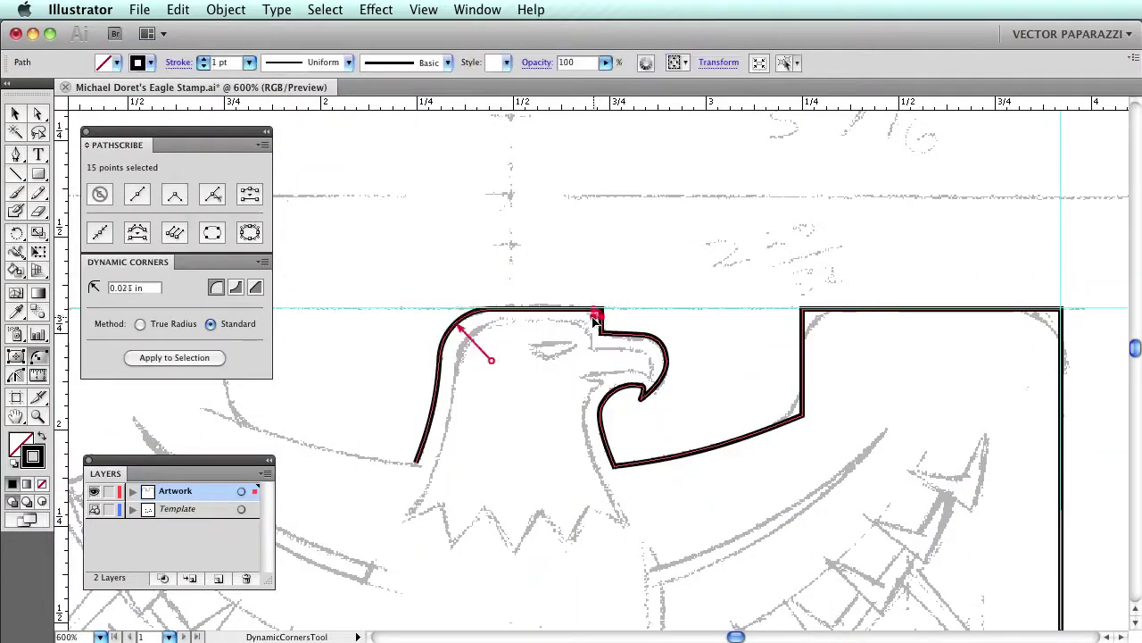
{"action": "left_click_drag", "start_coordinate": [797, 413], "coordinate": [755, 383]}
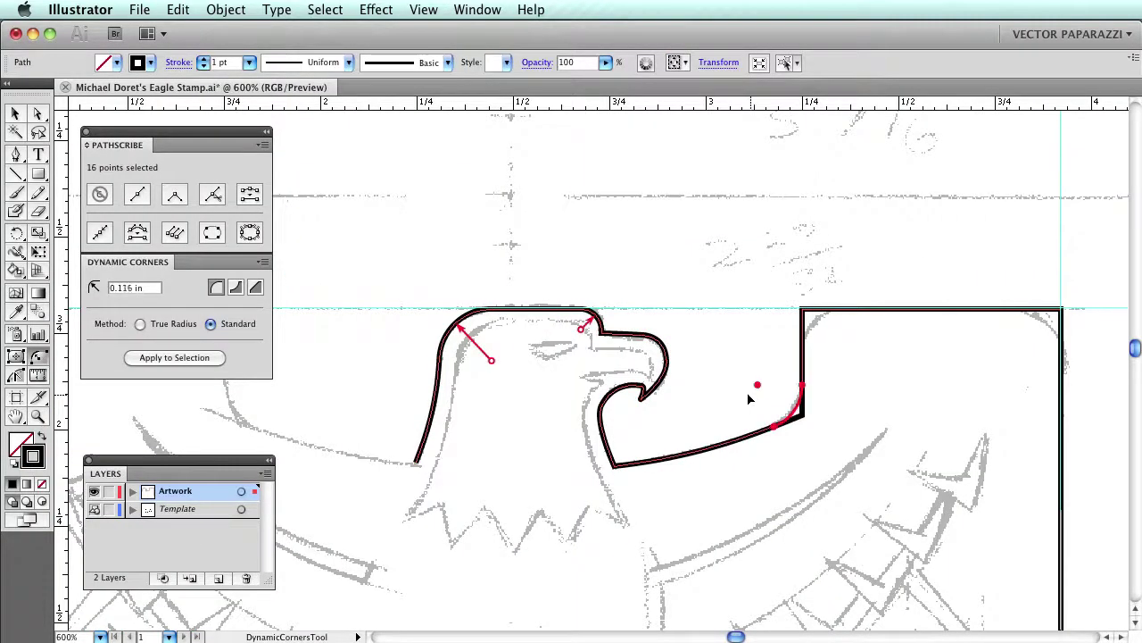
{"action": "left_click_drag", "start_coordinate": [801, 311], "coordinate": [844, 350]}
{"action": "left_click_drag", "start_coordinate": [1061, 312], "coordinate": [1013, 358]}
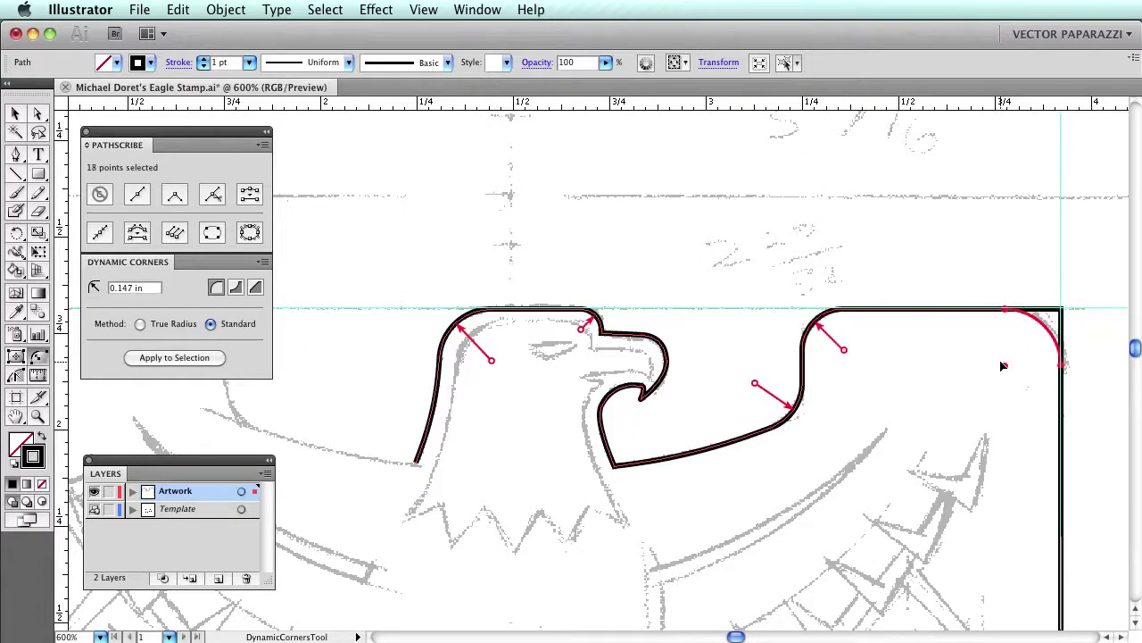